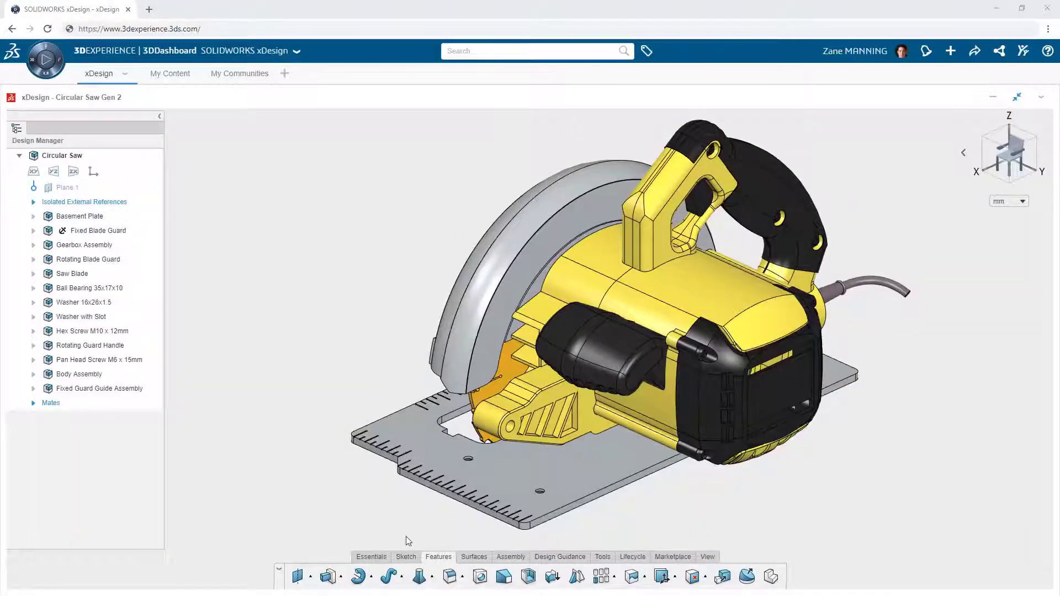
Start a sketch on the side face of the yellow gearbox bracket.
click(407, 558)
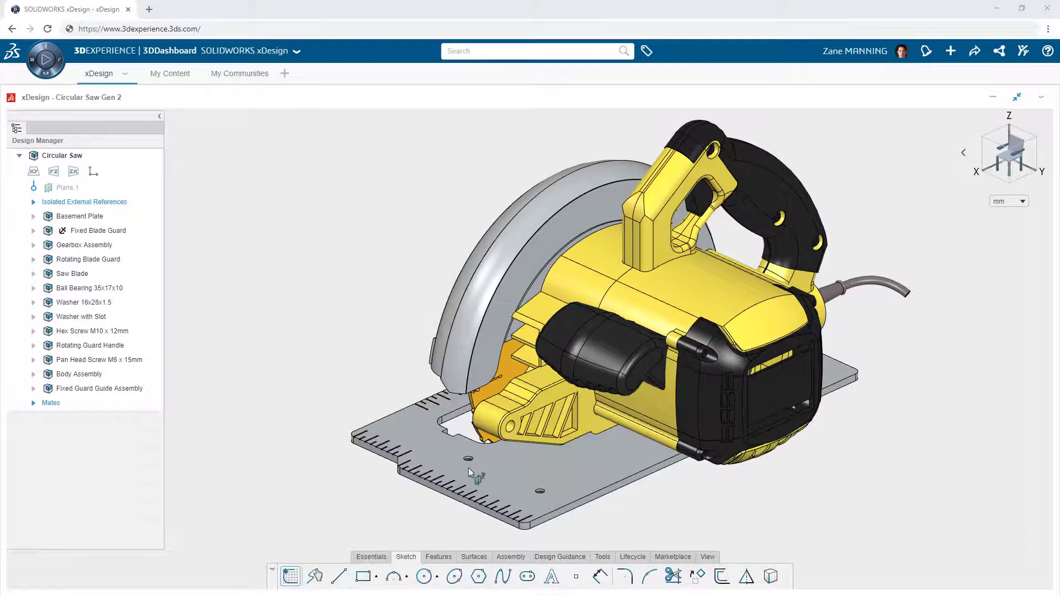
click(555, 396)
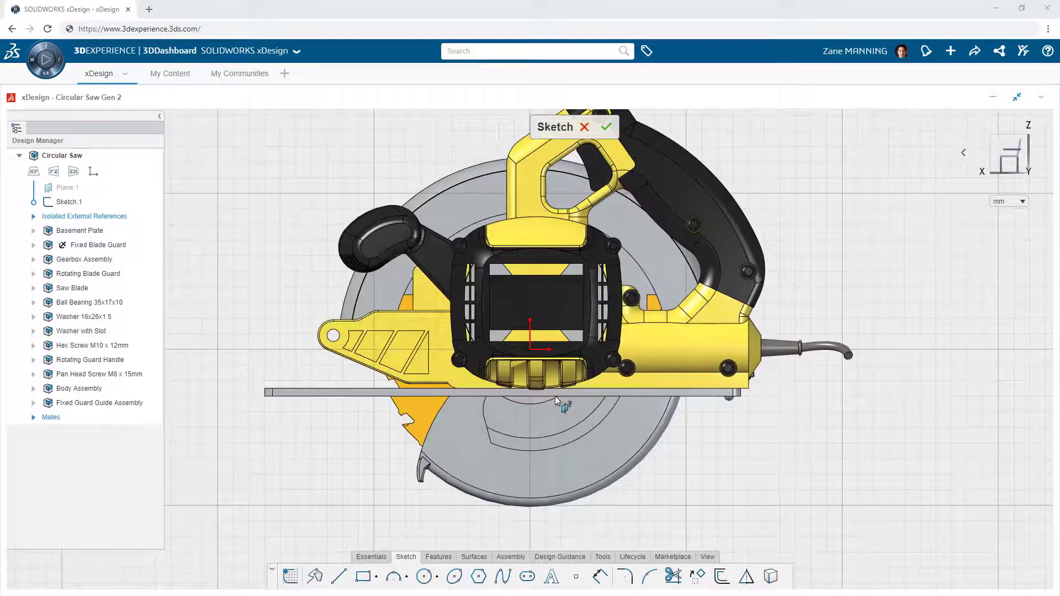
scroll(333, 343, up, 5)
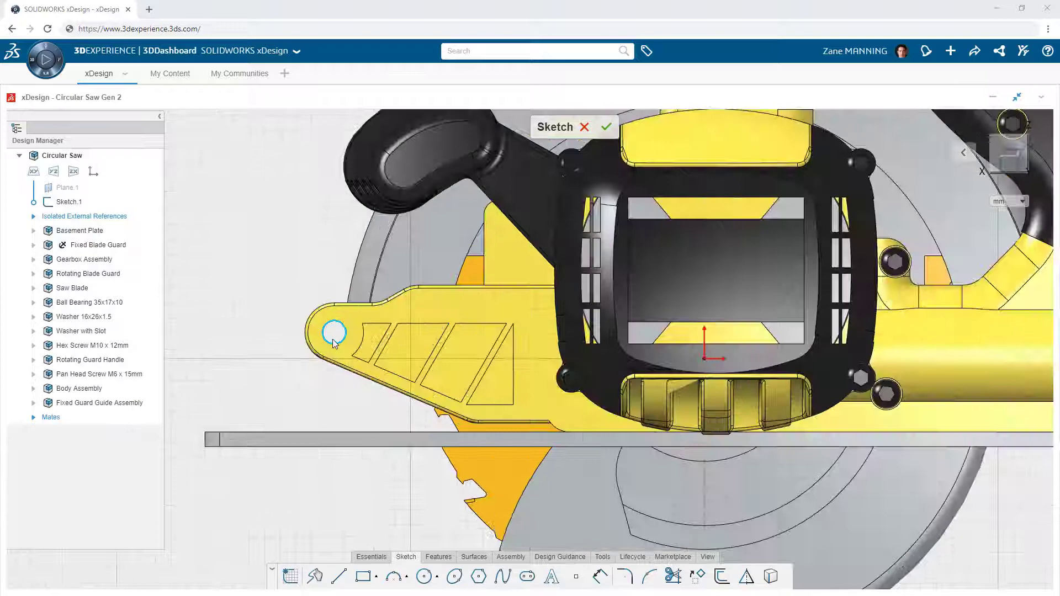
Draw two concentric circles around the bracket's pivot hole, both larger than the hole and centred on it.
right_drag(344, 348, 620, 366)
click(639, 384)
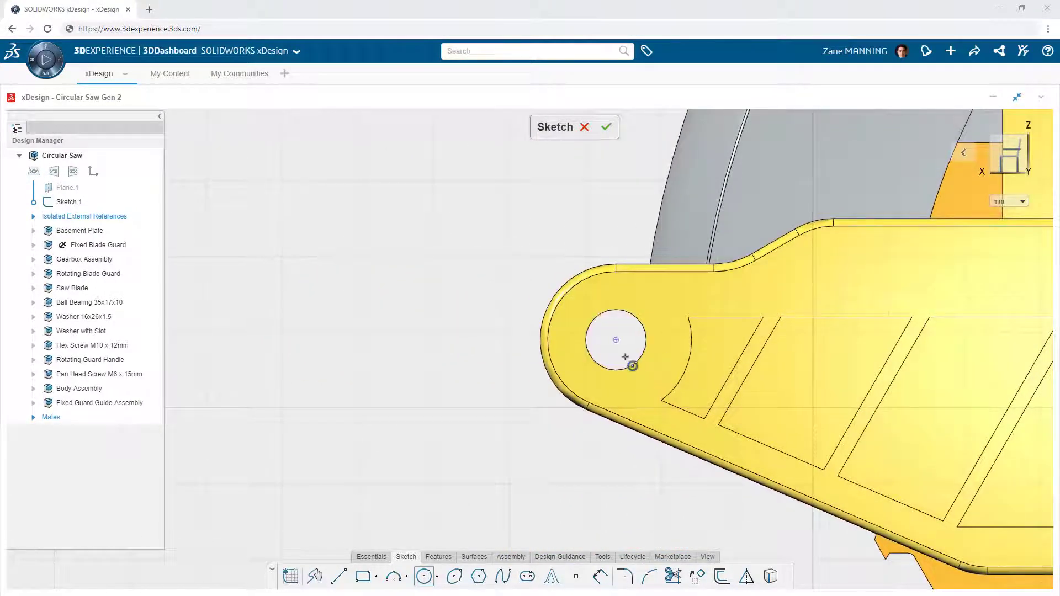
click(616, 340)
click(640, 376)
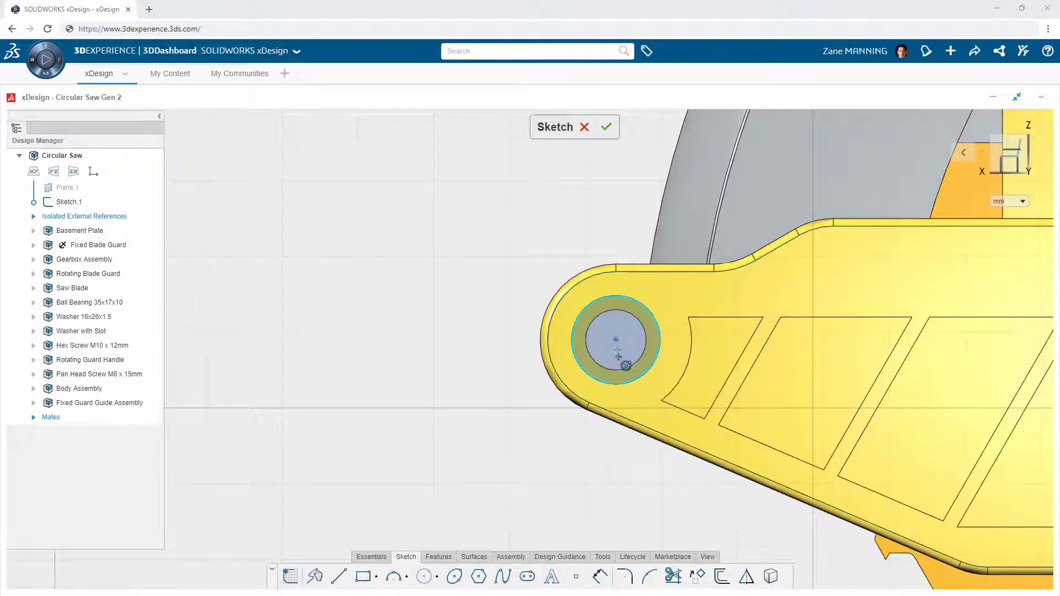
click(616, 340)
click(650, 389)
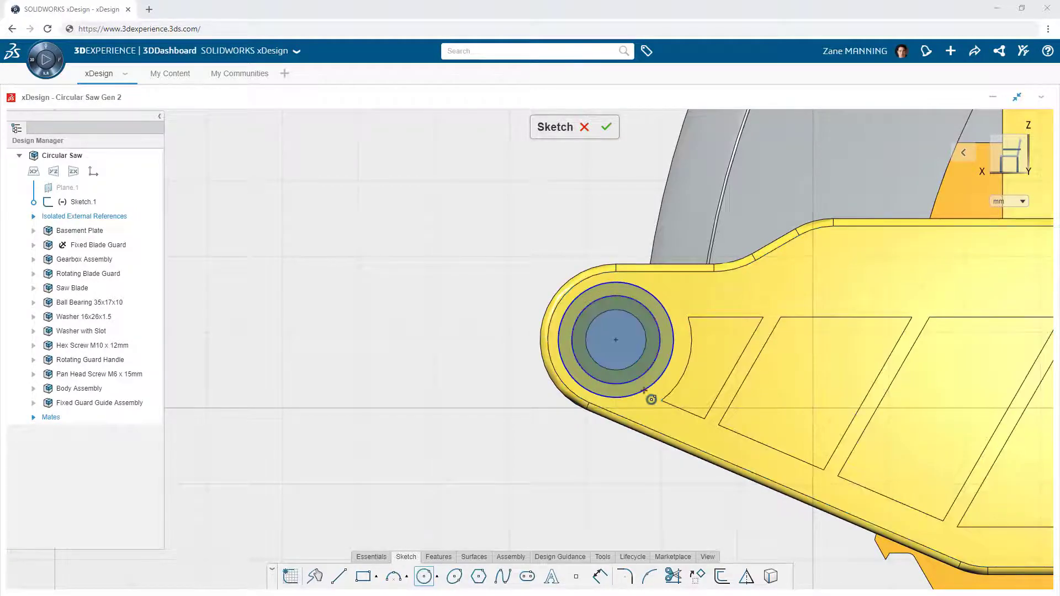
right_click(665, 396)
click(687, 402)
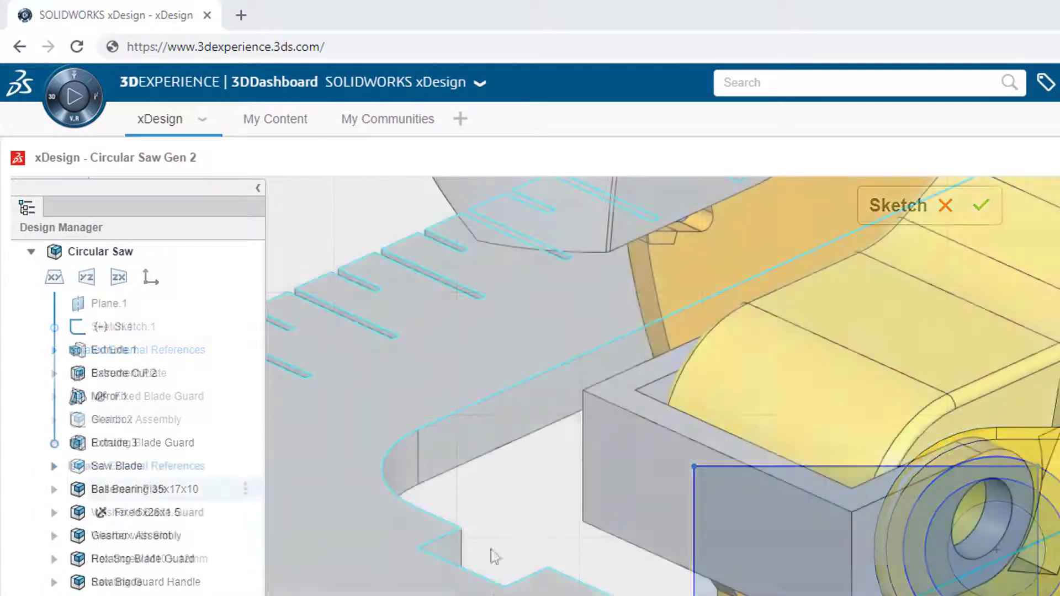
Fillet the two inner vertical corner edges of the grey U-shaped bracket with a 1 mm constant radius.
right_click(490, 478)
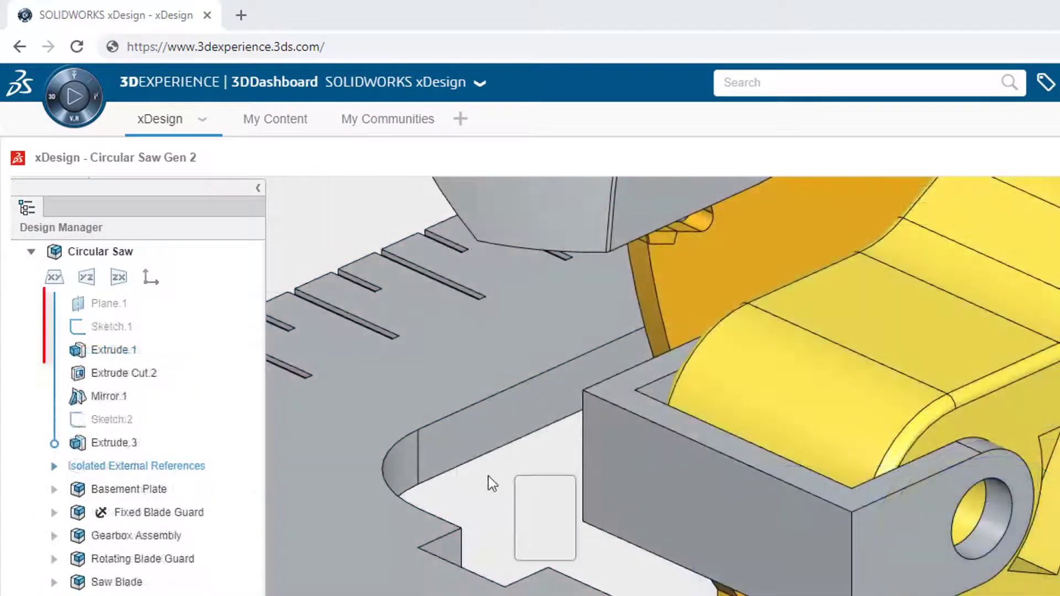
click(558, 519)
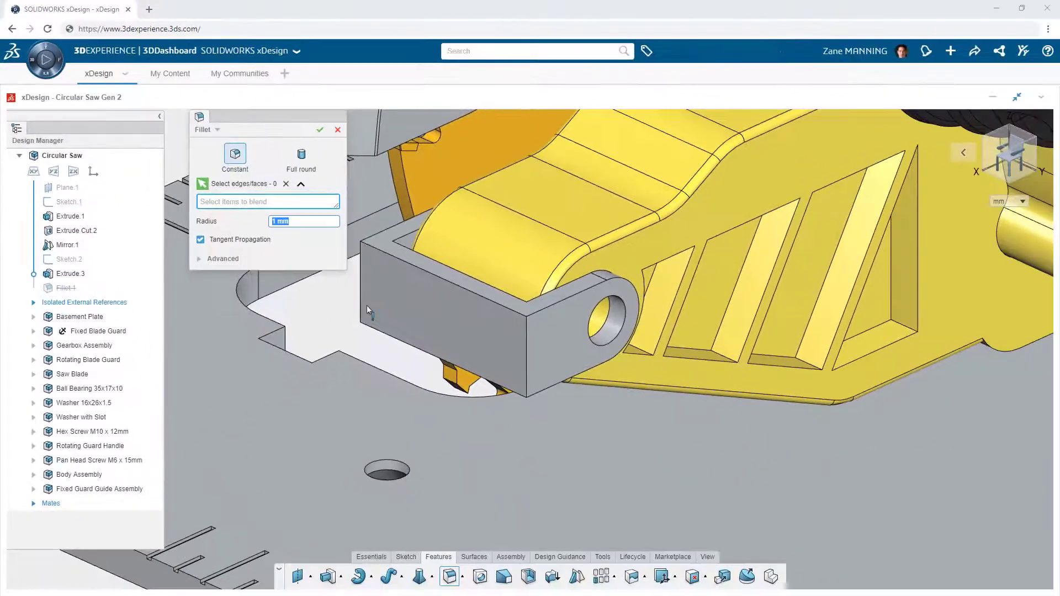
click(393, 297)
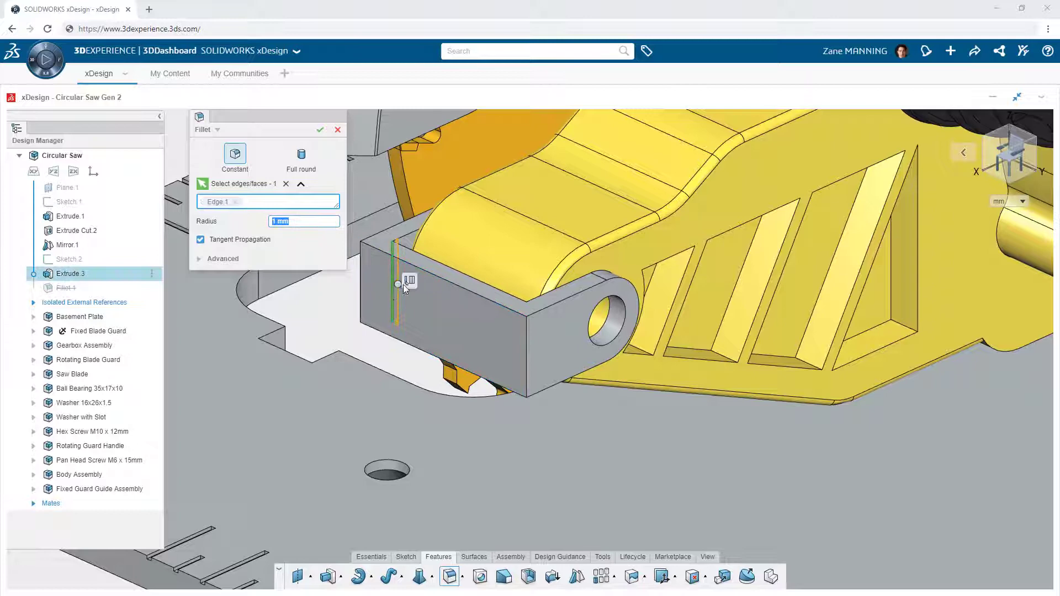
click(409, 282)
click(512, 286)
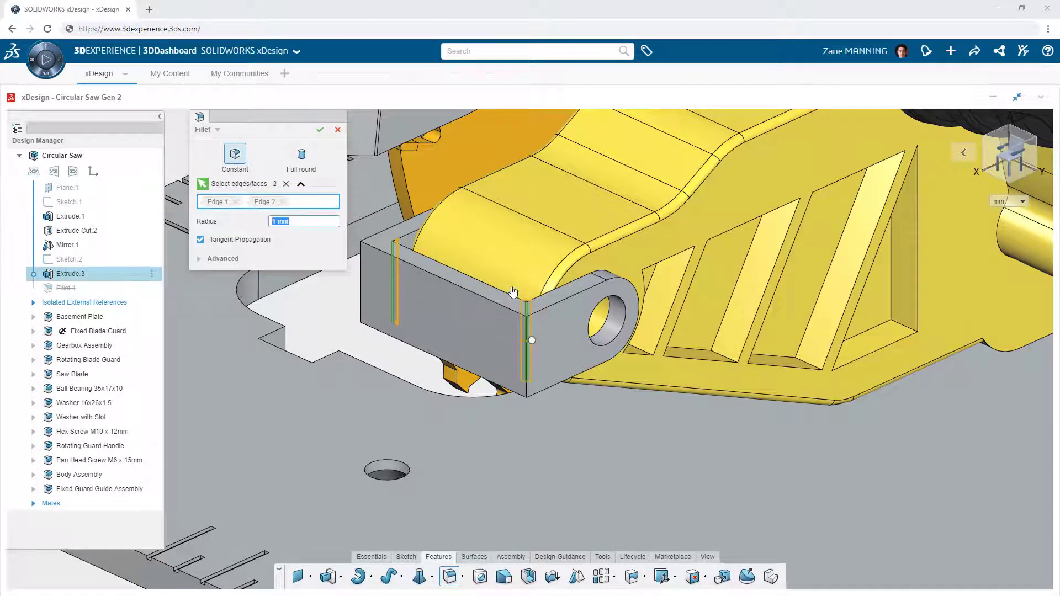
click(319, 131)
Fillet the two outer vertical corner edges of the U-shaped bracket with a 4 mm radius, accepting the suggested second edge.
click(359, 283)
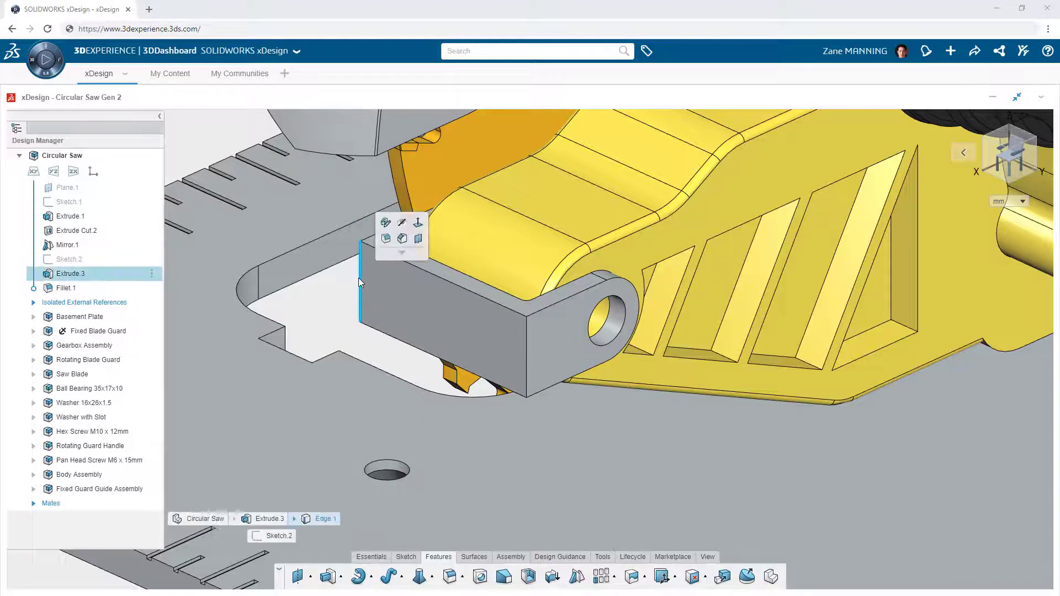
click(386, 239)
text(4)
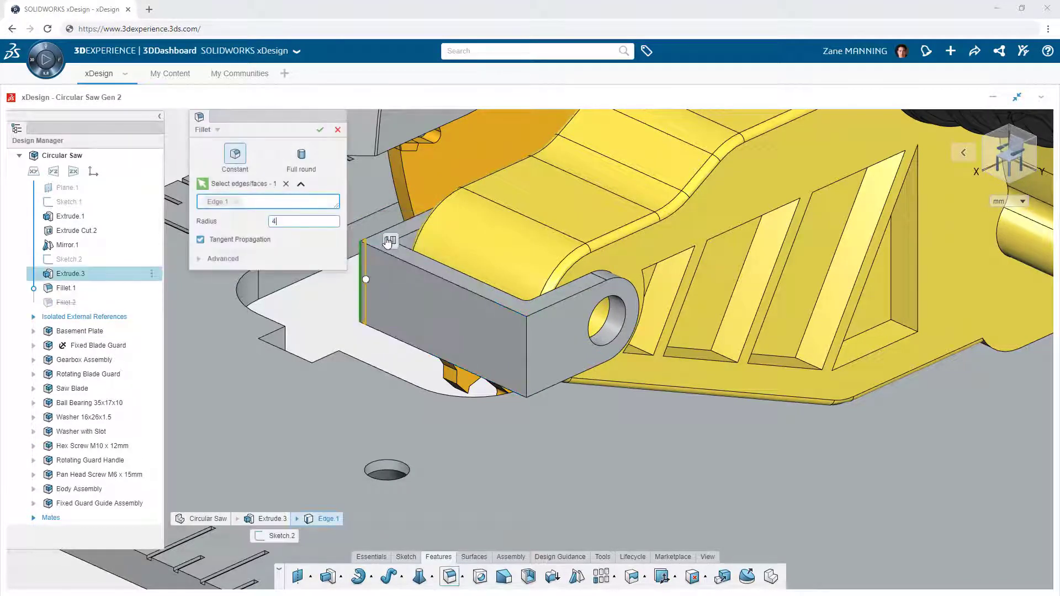
click(393, 244)
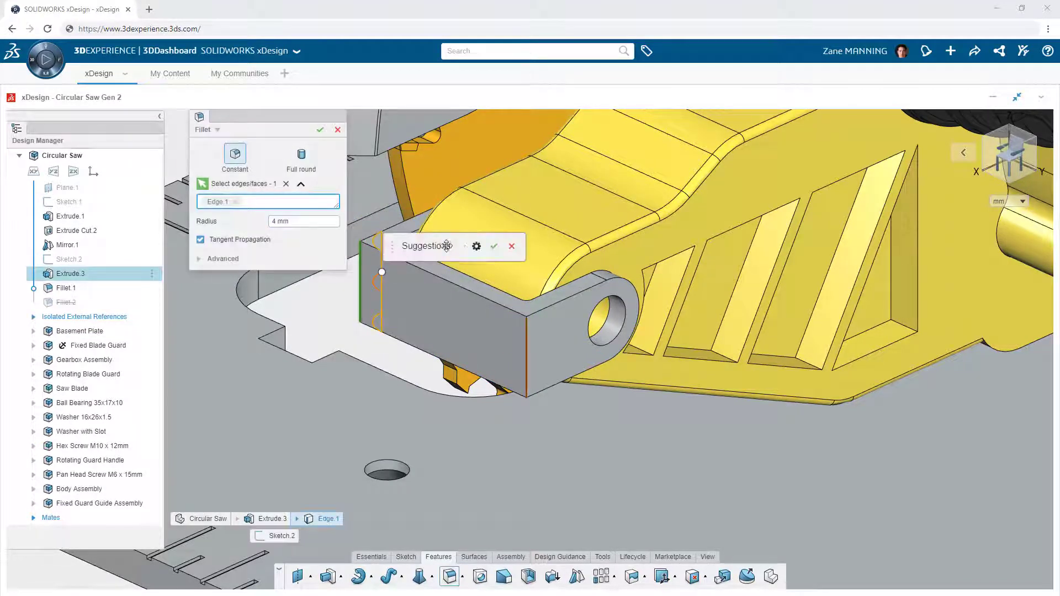
click(494, 248)
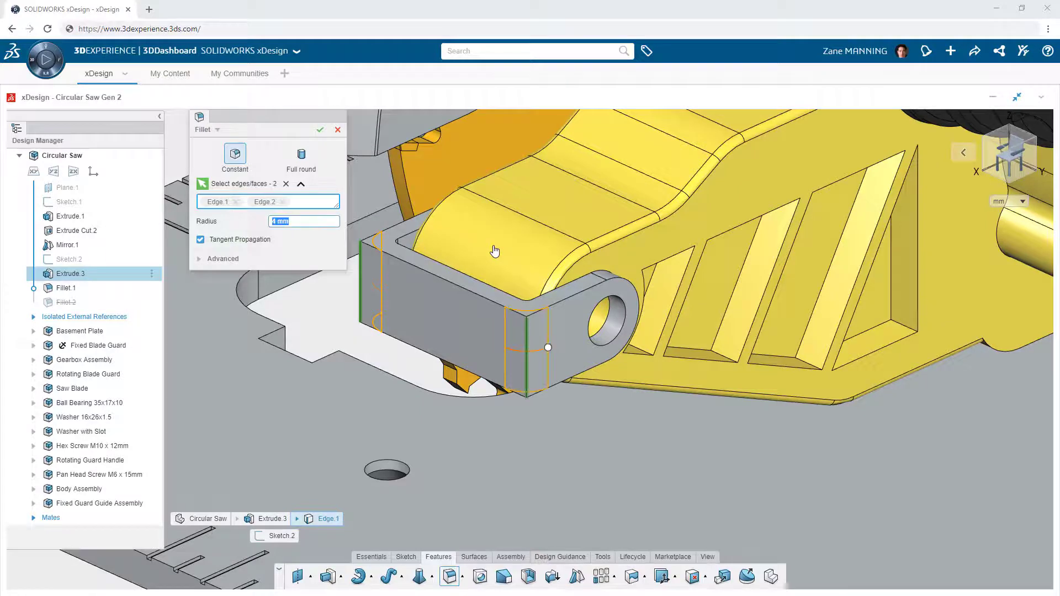
click(320, 129)
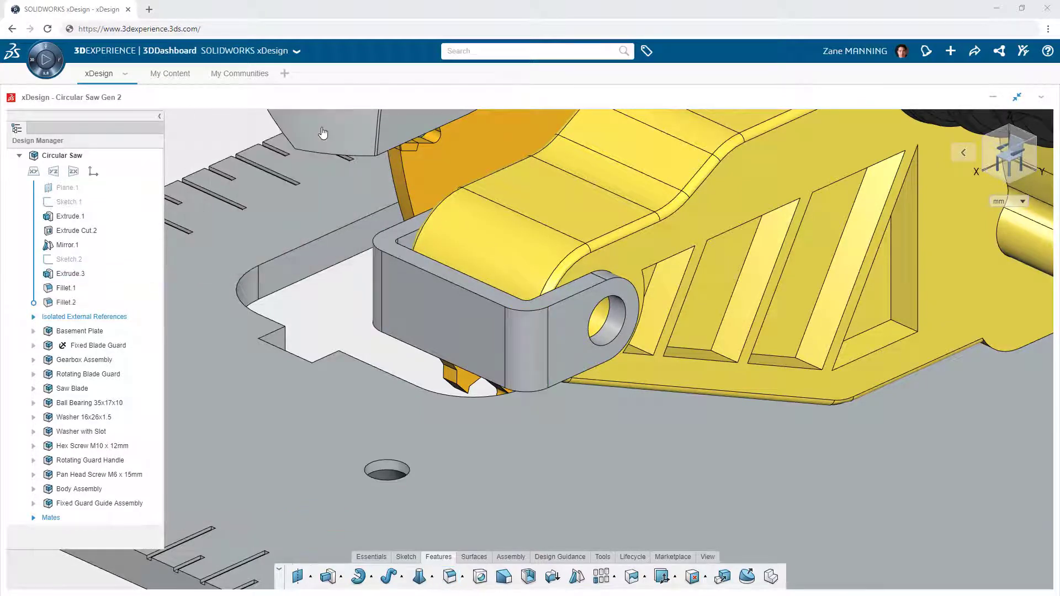
Start a sketch on the U-shaped bracket's front face and convert the face's lower edge into sketch geometry.
click(434, 331)
click(473, 274)
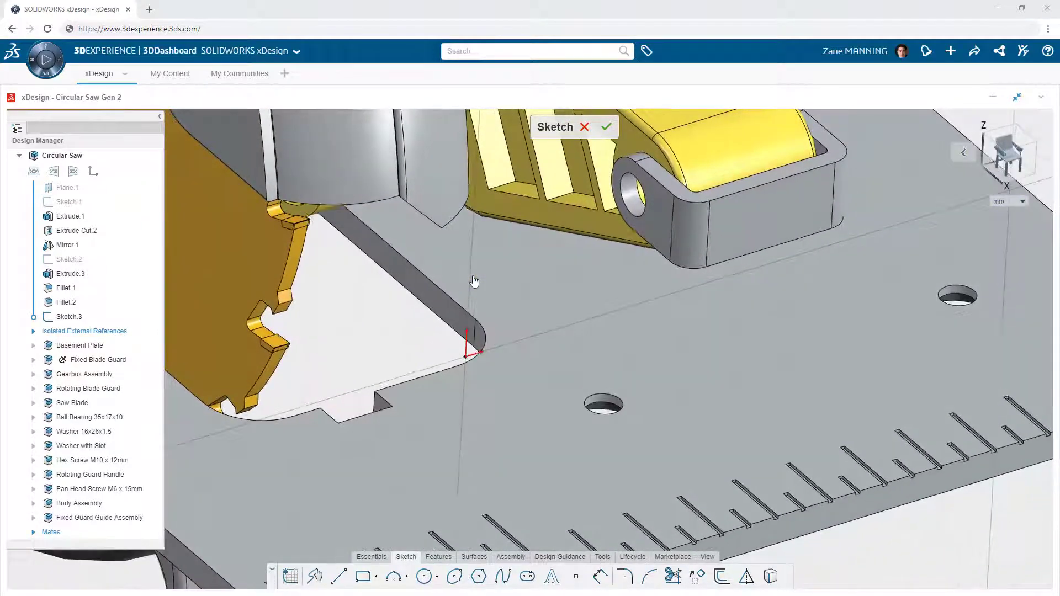
click(729, 265)
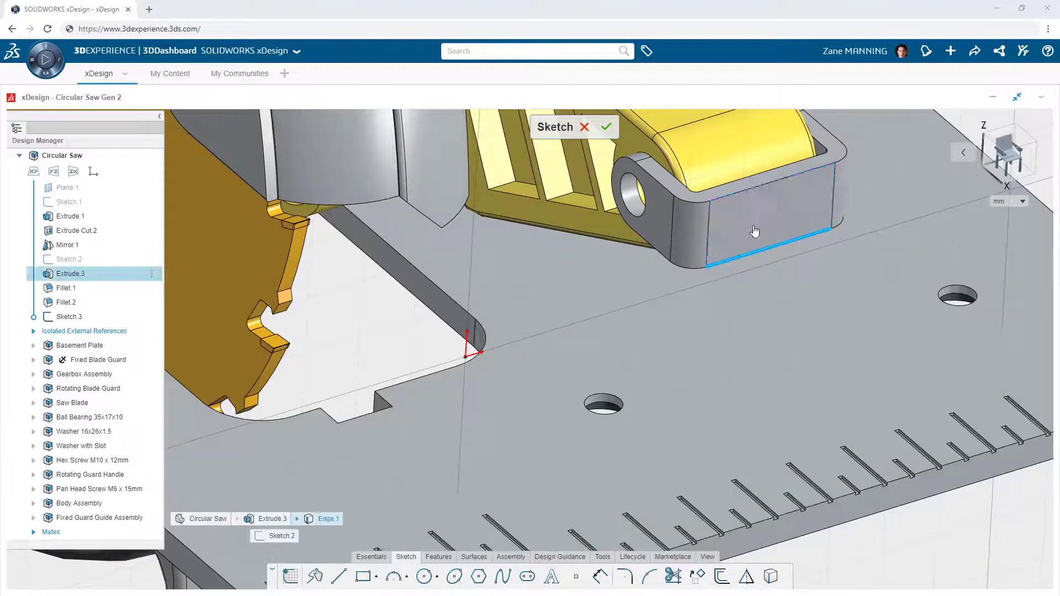
click(761, 232)
Draw a closed L-shaped arm profile with a rounded free end, hanging from both ends of the converted lower edge.
click(780, 236)
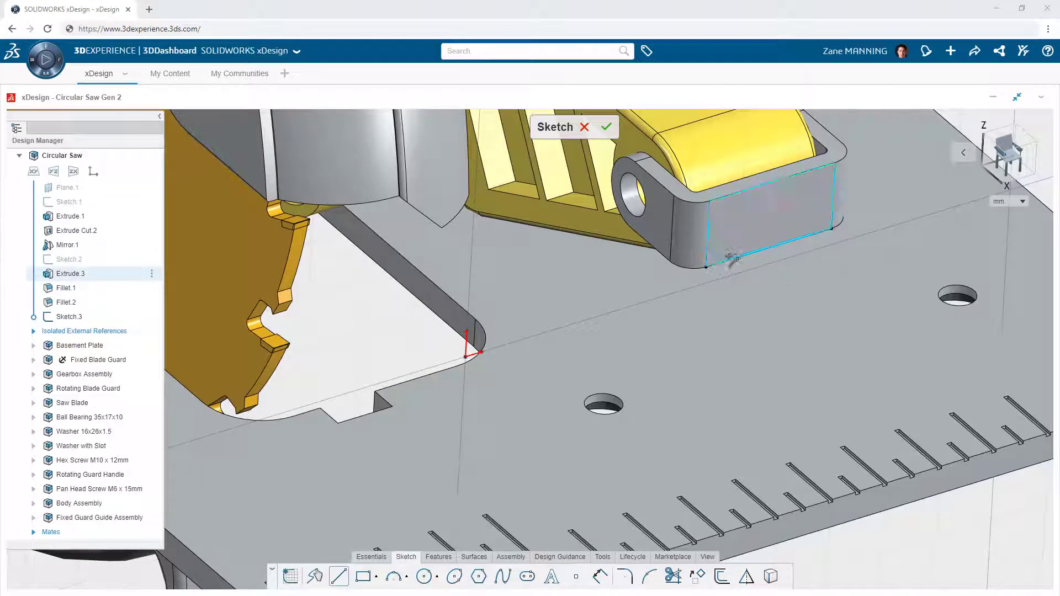
click(706, 267)
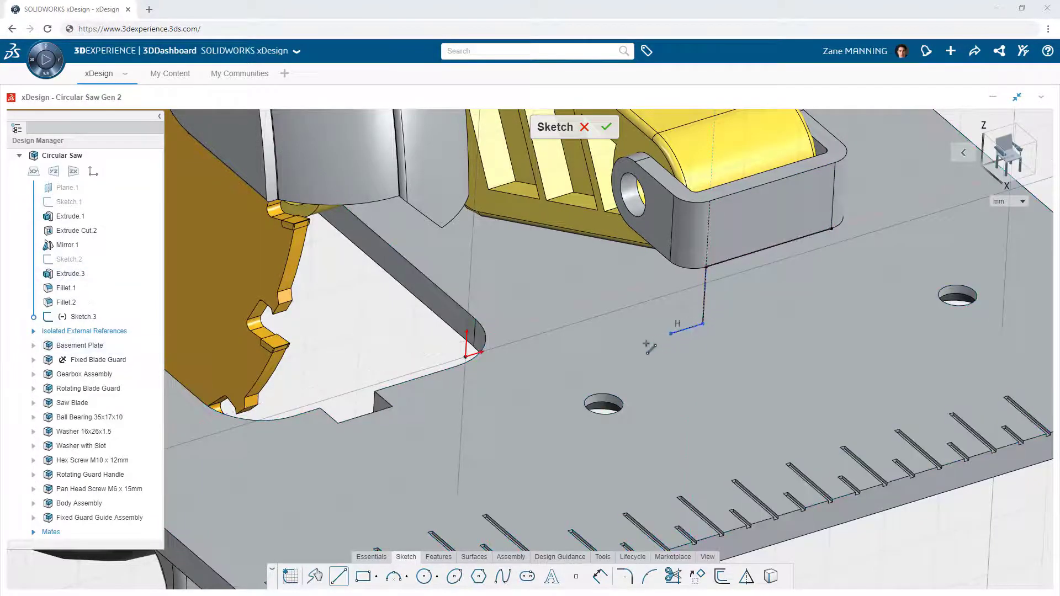
click(512, 382)
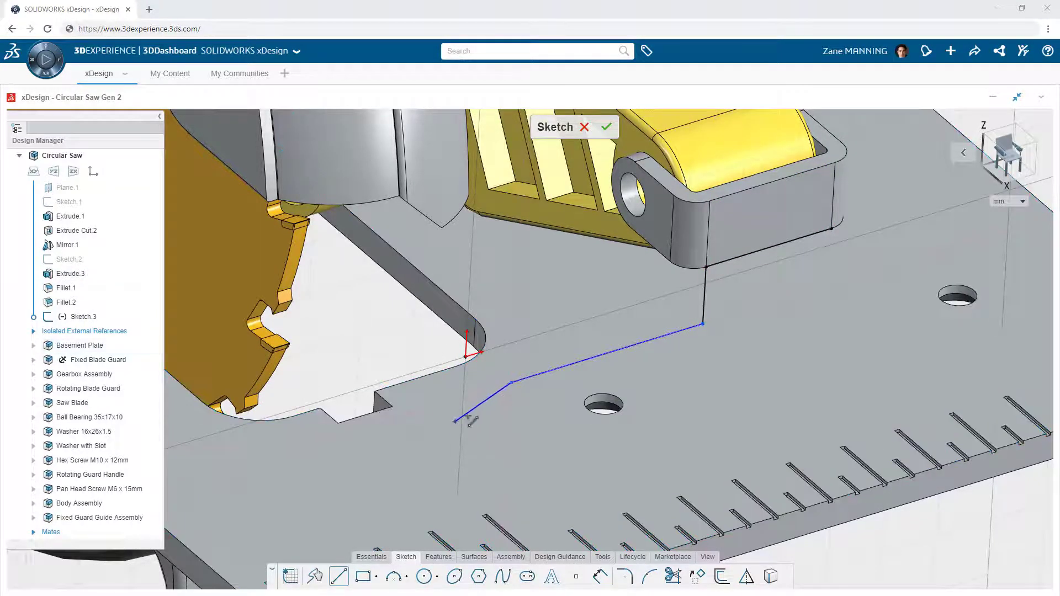
click(535, 440)
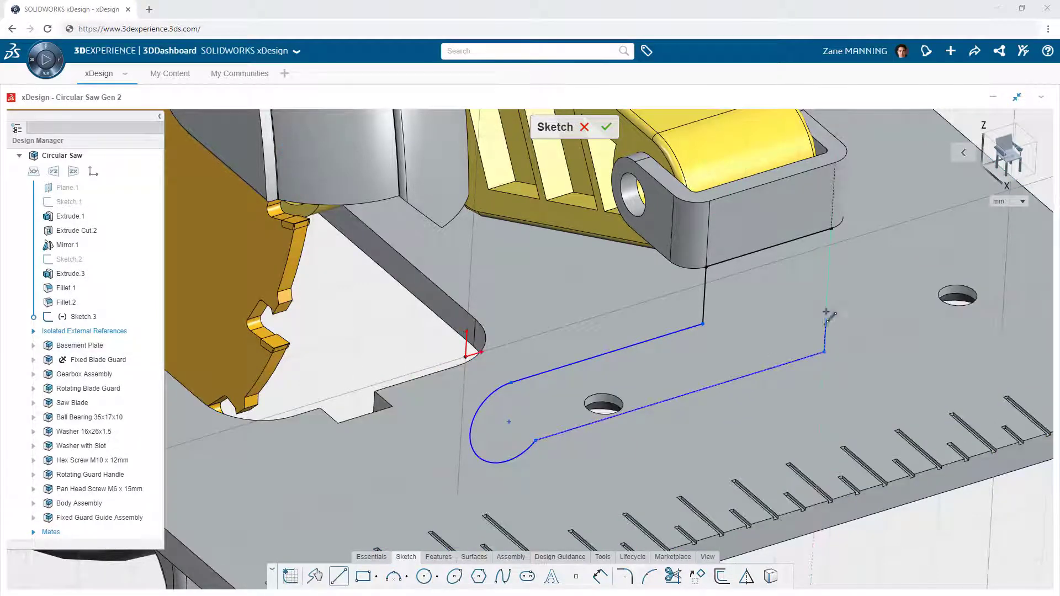
click(833, 230)
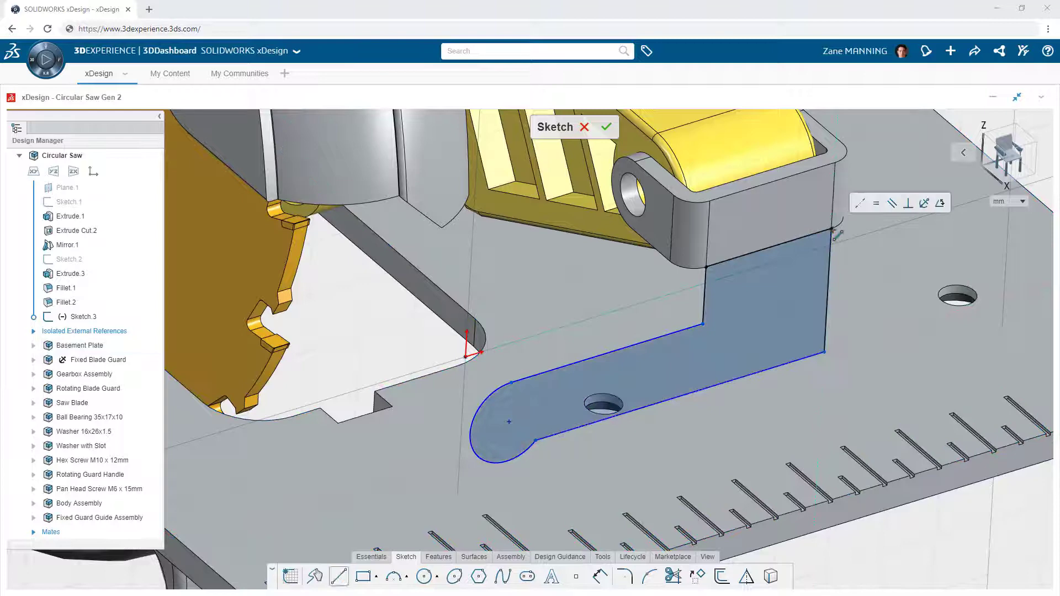
Draw a circle concentric with the arm's rounded end and a second circle in the wider part below the bracket.
key(s)
click(859, 257)
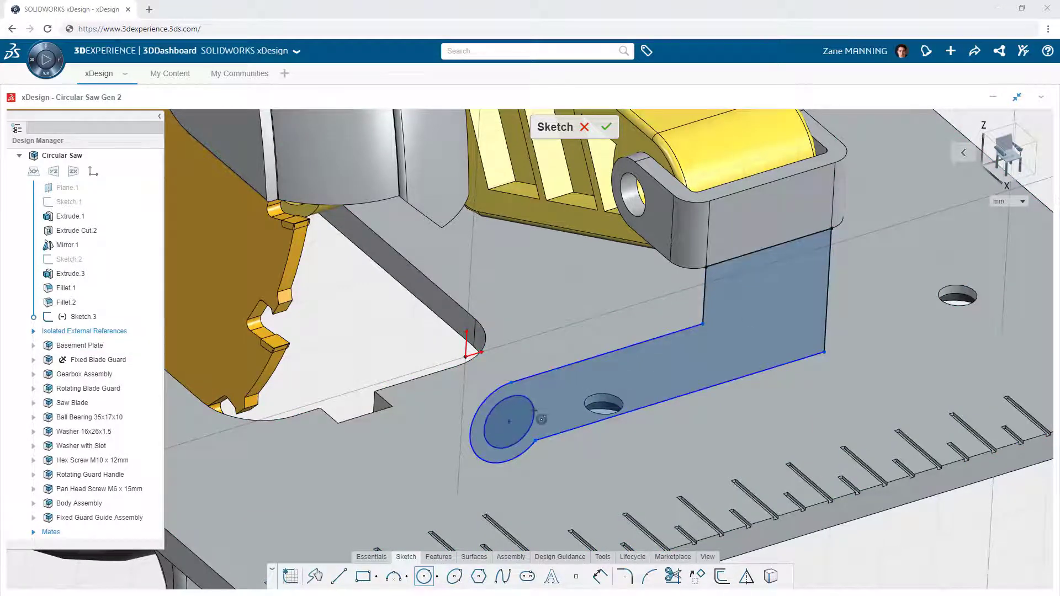
click(535, 412)
click(737, 309)
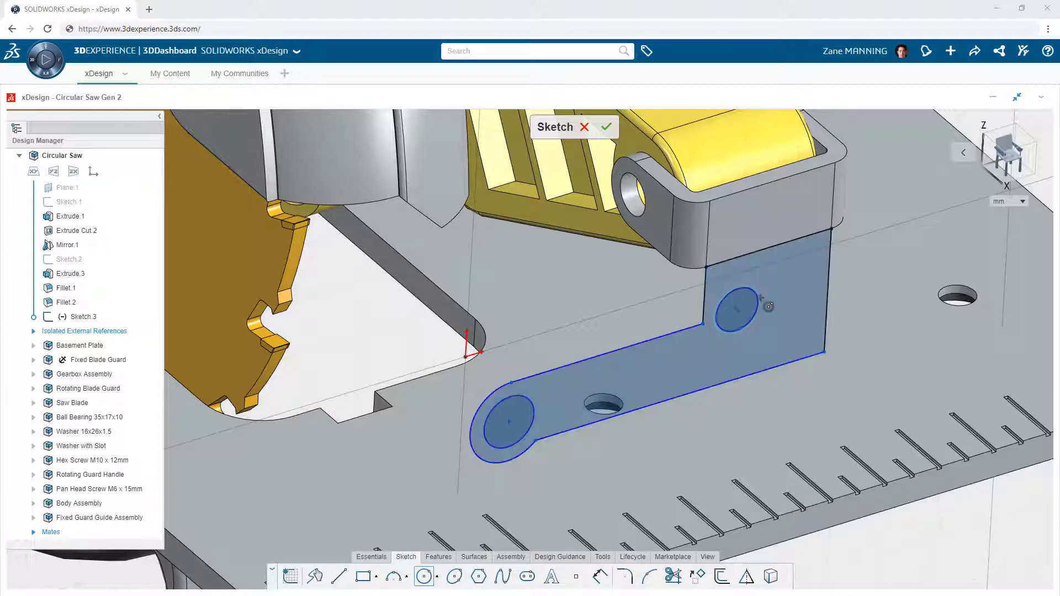
click(761, 299)
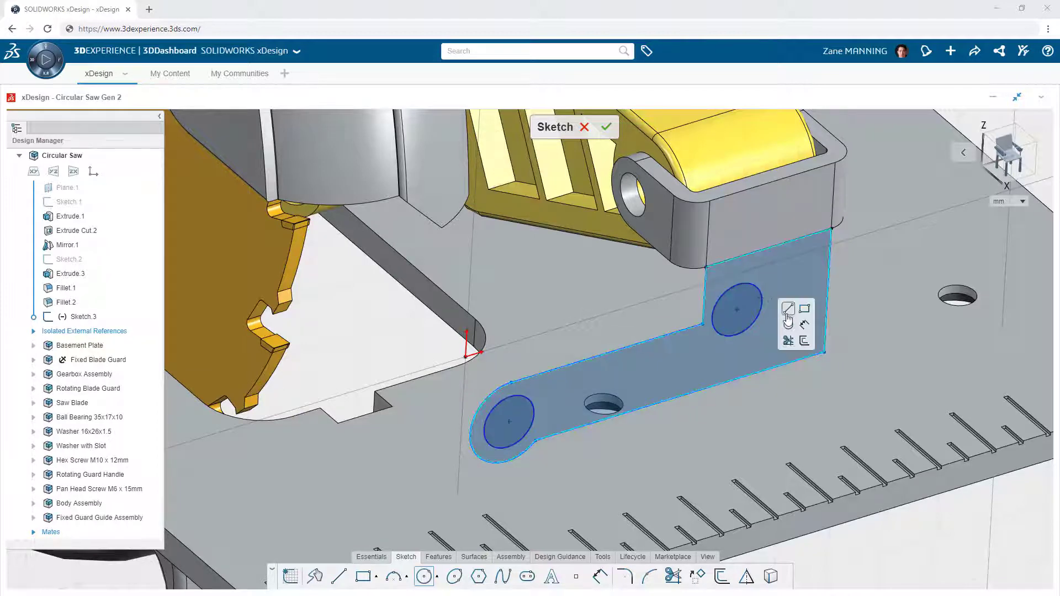
Dimension the diameter of the circle at the arm's rounded end.
click(803, 325)
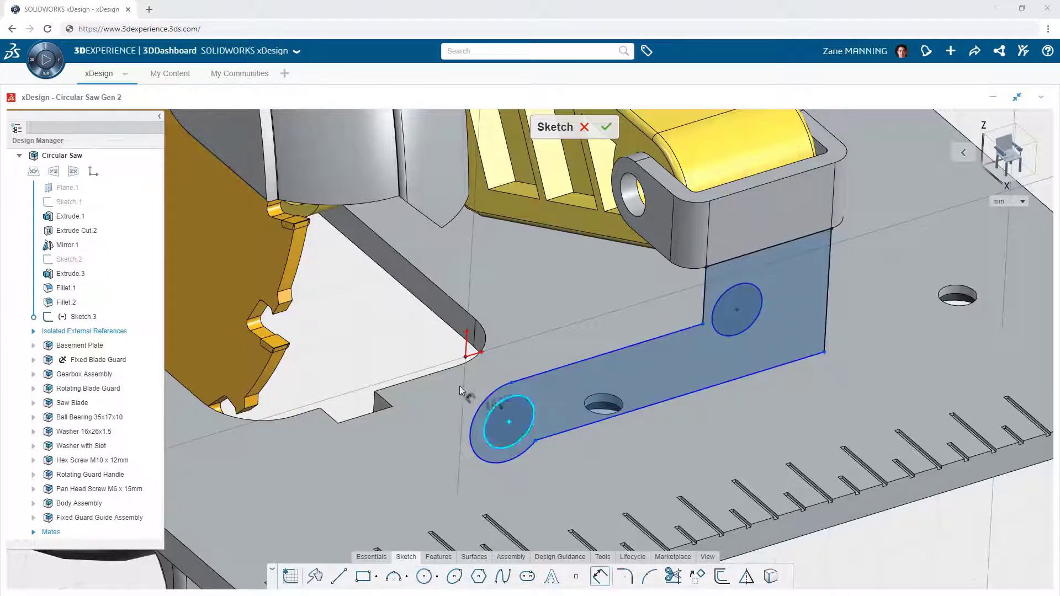
click(421, 366)
key(Return)
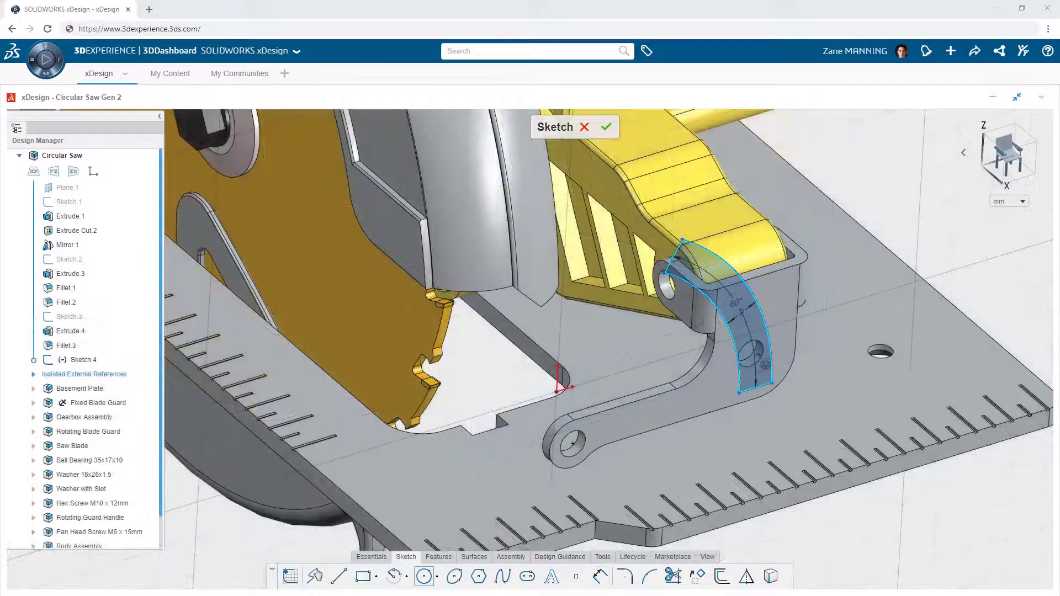
Draw a construction circle around the hole below the bracket and make it tangent to the curved profile's outer arc.
click(782, 352)
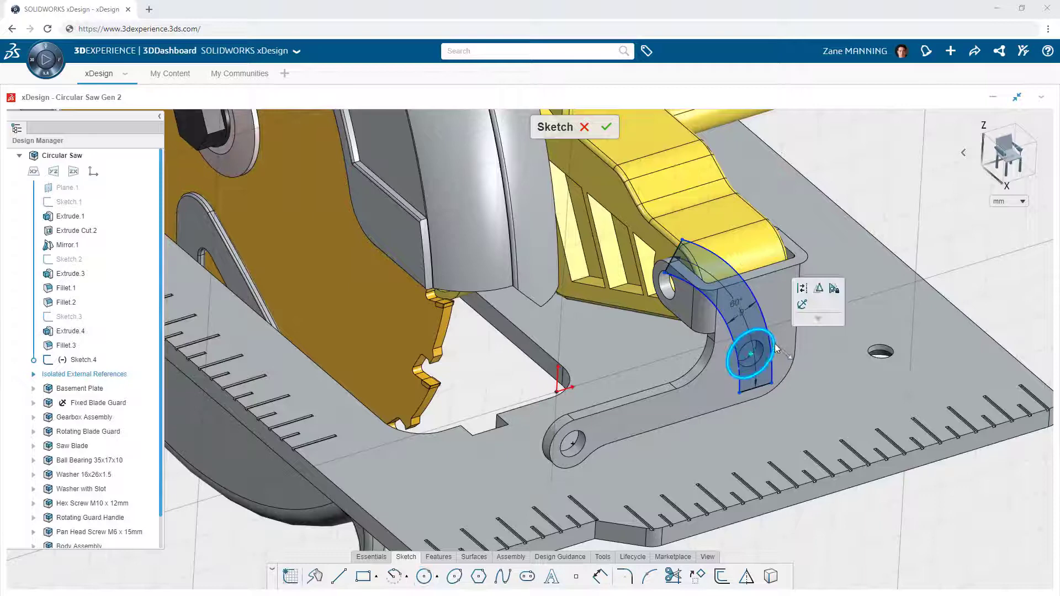
click(803, 298)
click(766, 319)
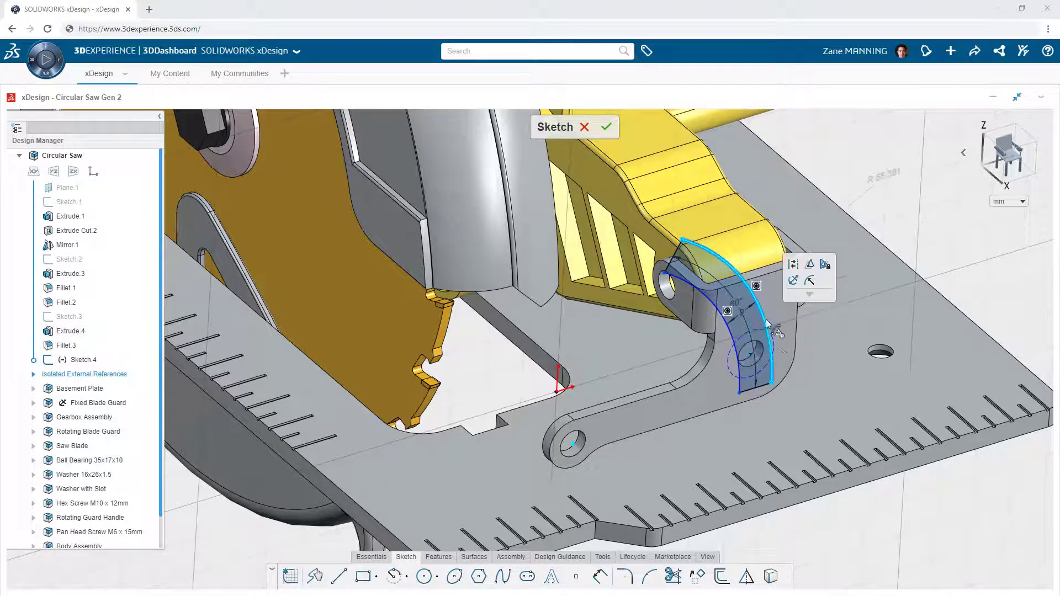
ctrl+click(774, 345)
click(803, 306)
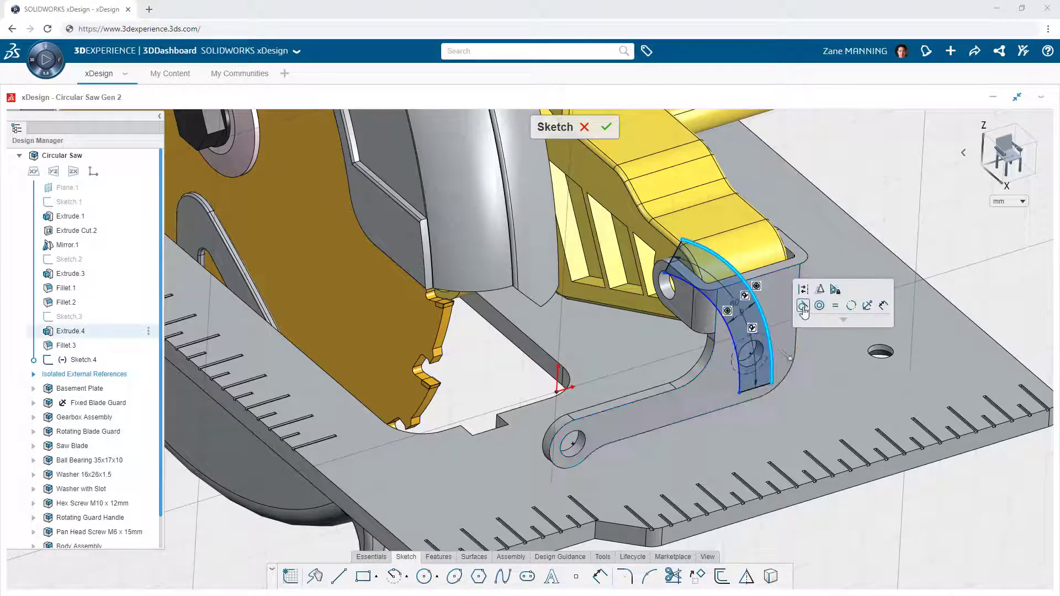
Make the construction circle tangent to the curved profile's inner arc as well.
click(731, 337)
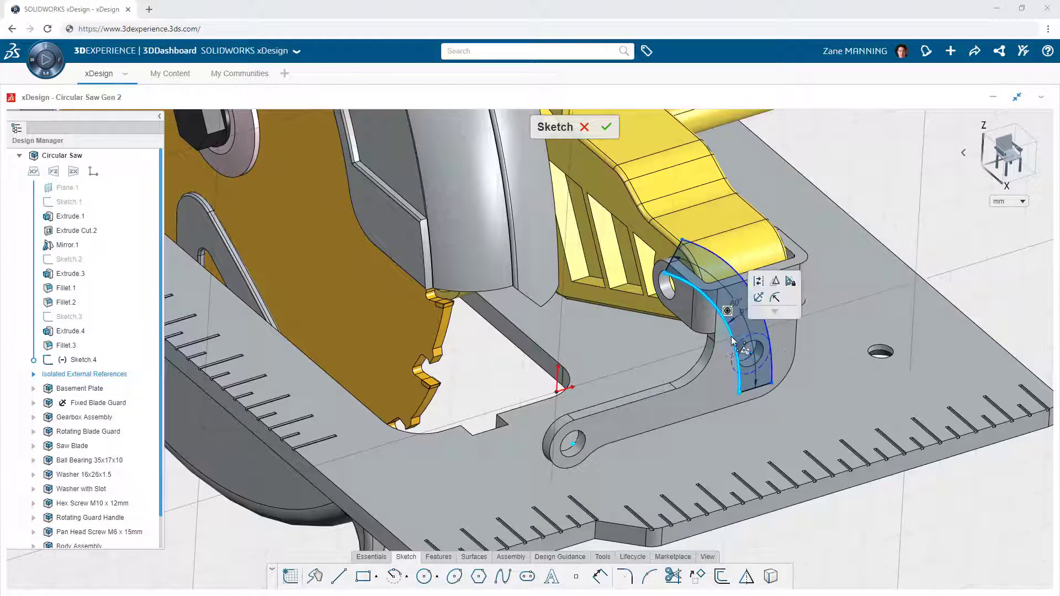
ctrl+click(731, 363)
click(737, 364)
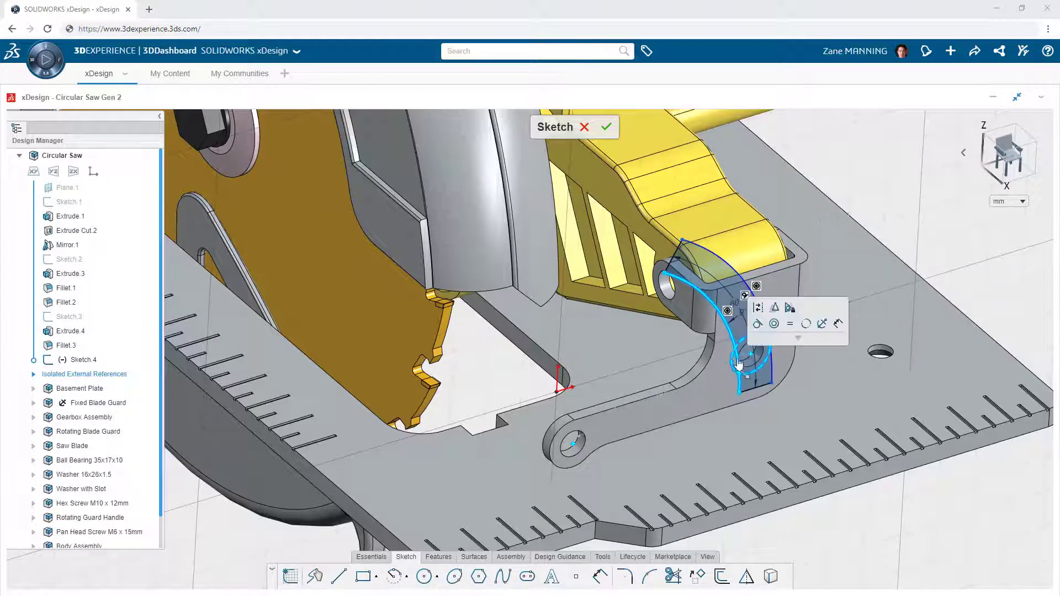
click(758, 326)
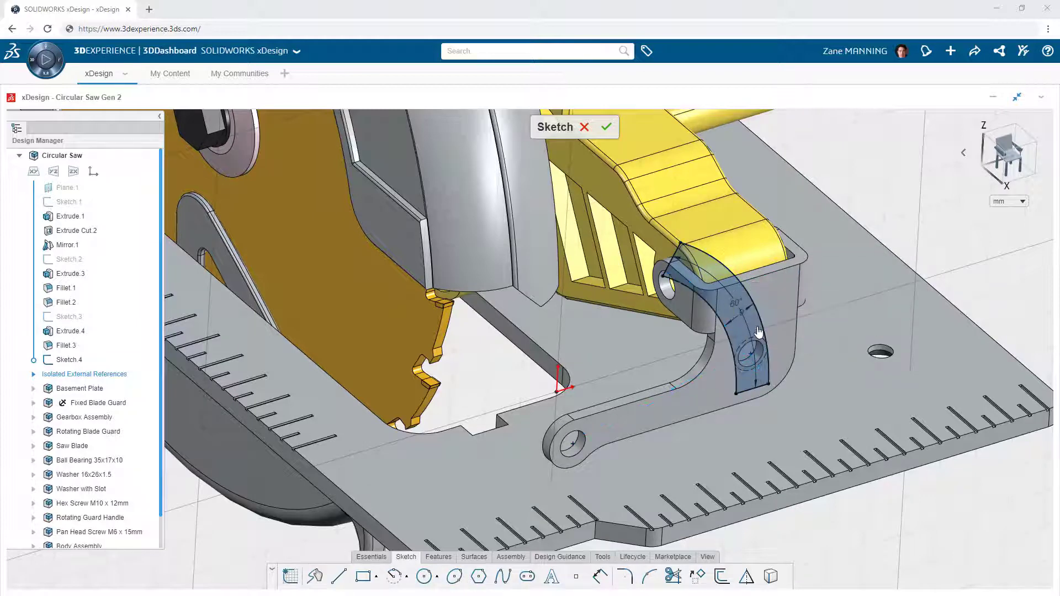
Offset the curved slot profile outward and draw the surrounding bracket outline enclosing the arm.
click(723, 579)
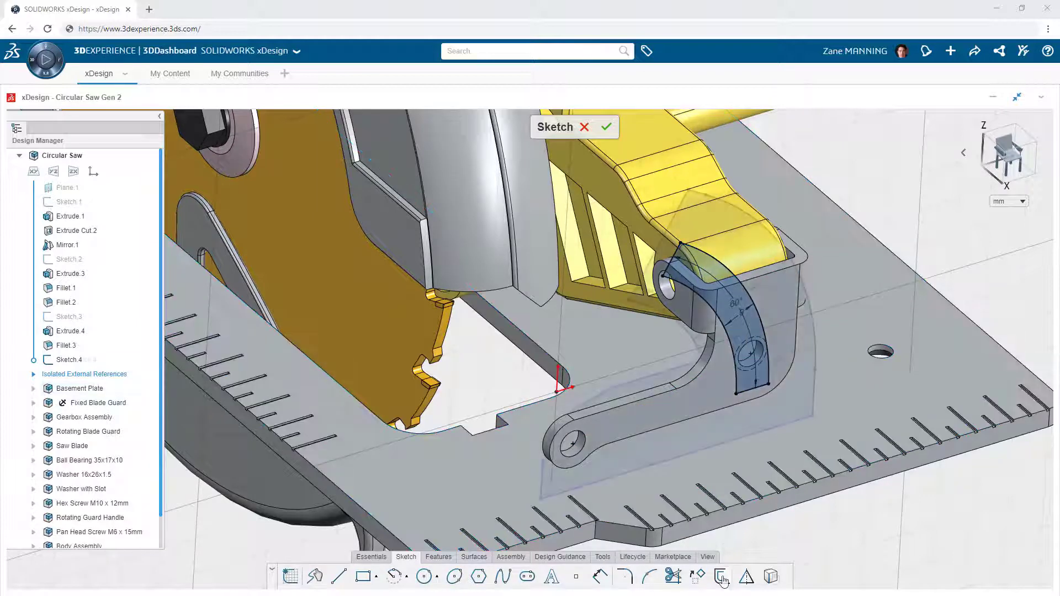
click(772, 574)
Make the outline's end arc concentric with the arm's rounded end and its bottom line collinear with an edge on the base plate.
click(584, 438)
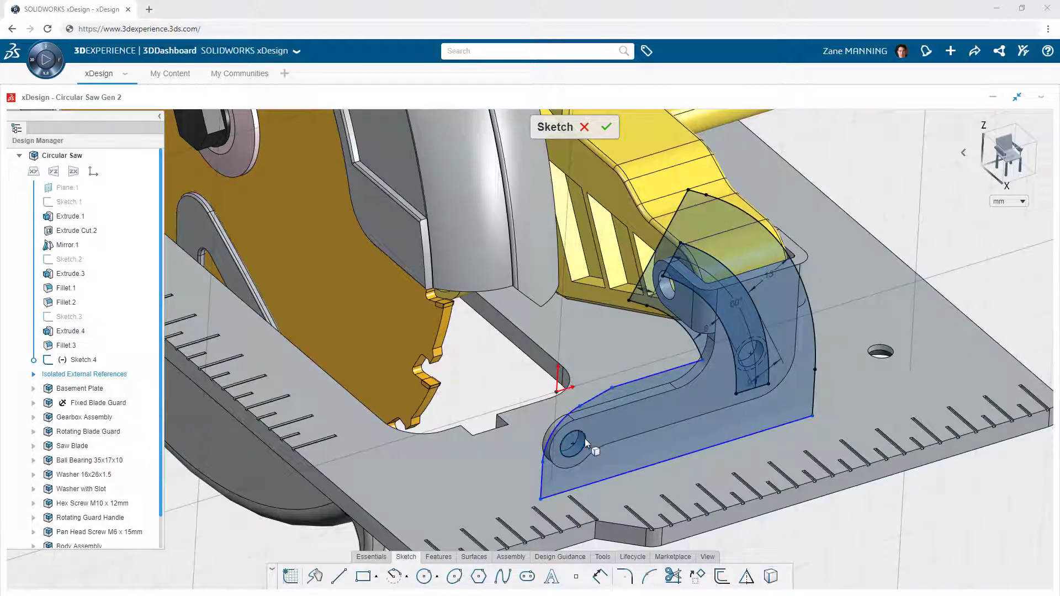
click(569, 425)
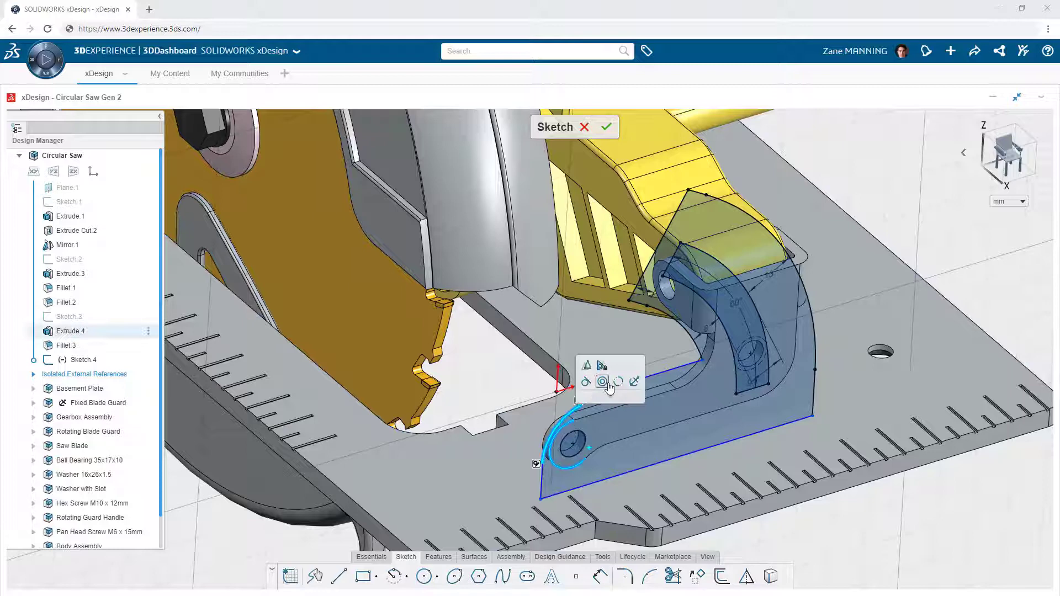
click(603, 382)
click(667, 459)
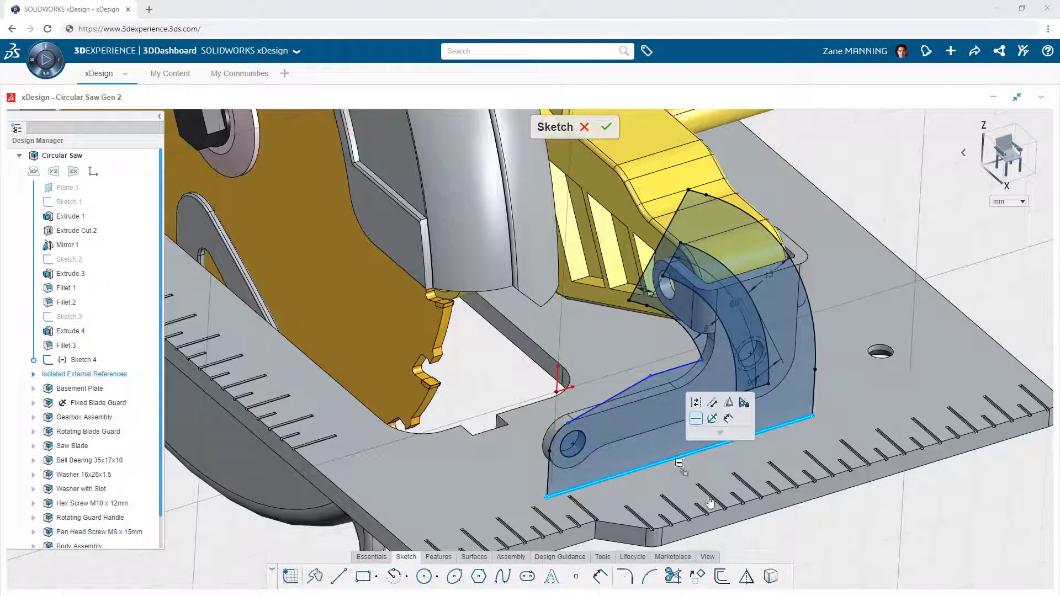
click(742, 471)
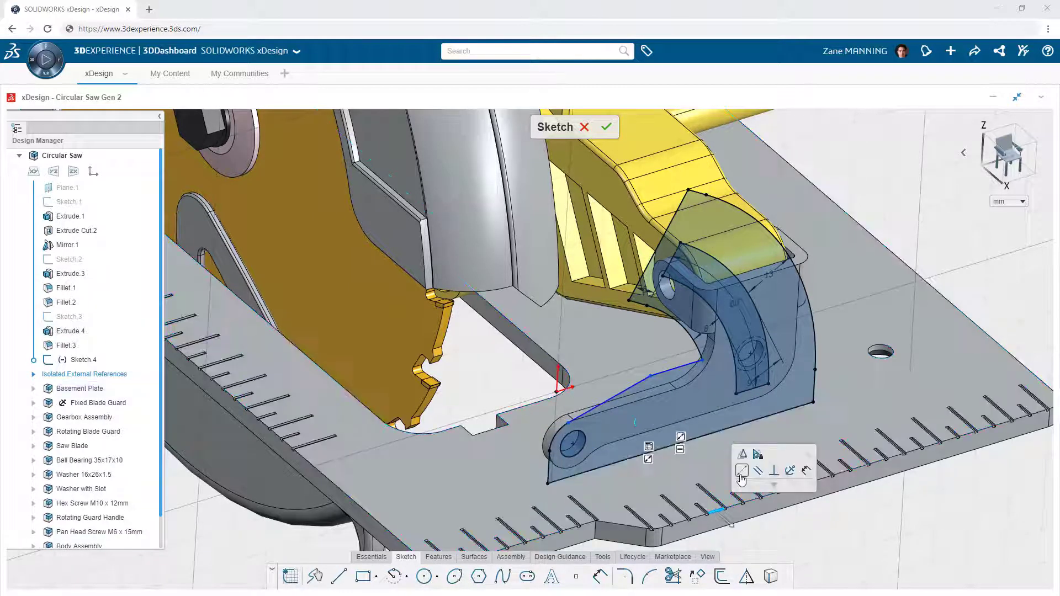
Dimension the distance between the arm's straight upper line and the outline's bottom line to 19 mm.
click(680, 366)
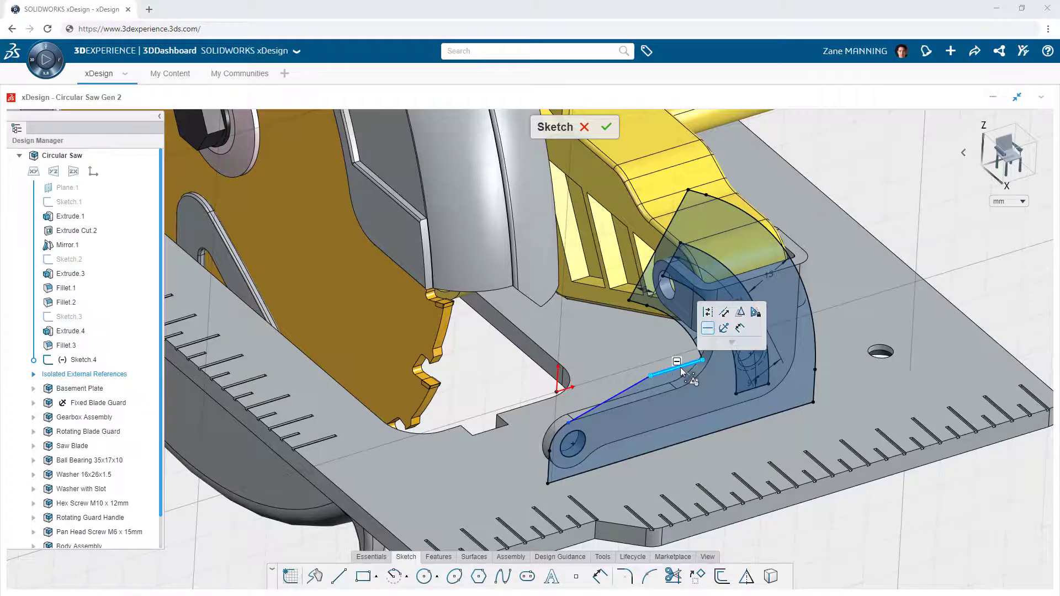
click(704, 434)
click(733, 380)
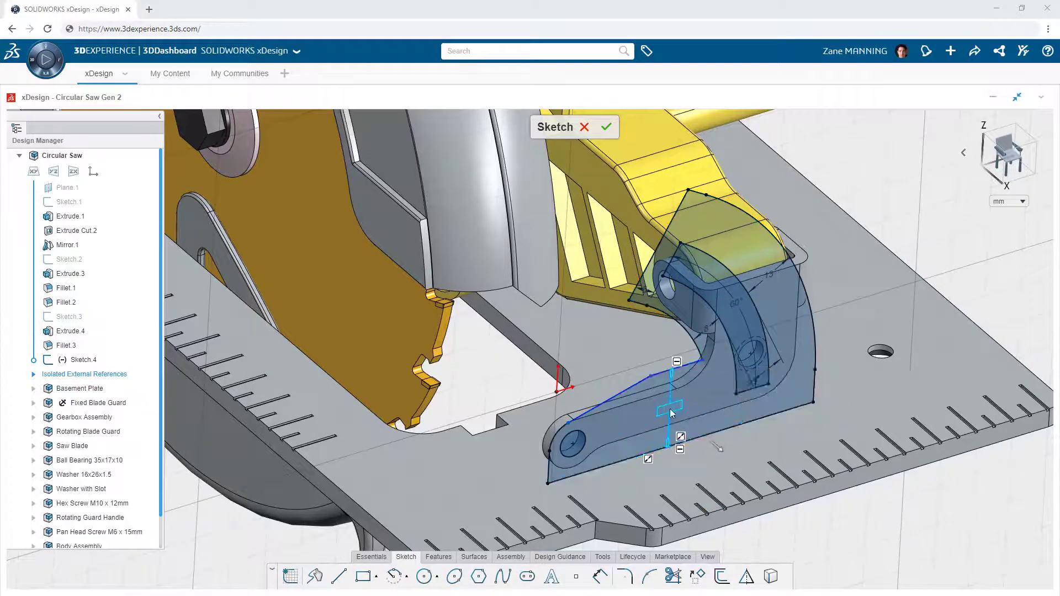
click(670, 409)
text(19)
key(Return)
Dimension the angle of the arm's sloped upper line to 15°.
key(s)
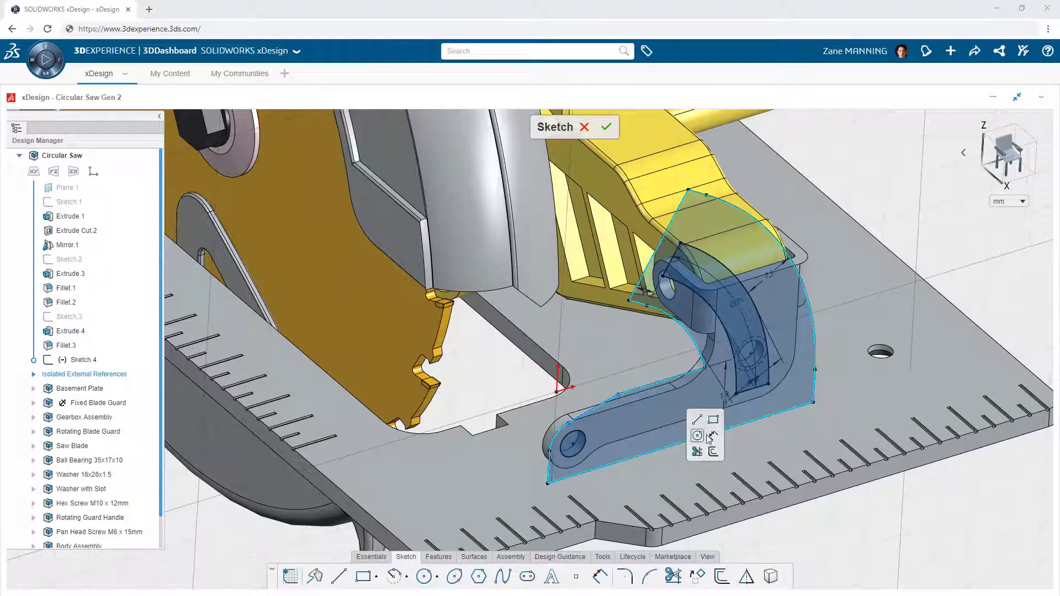
click(713, 441)
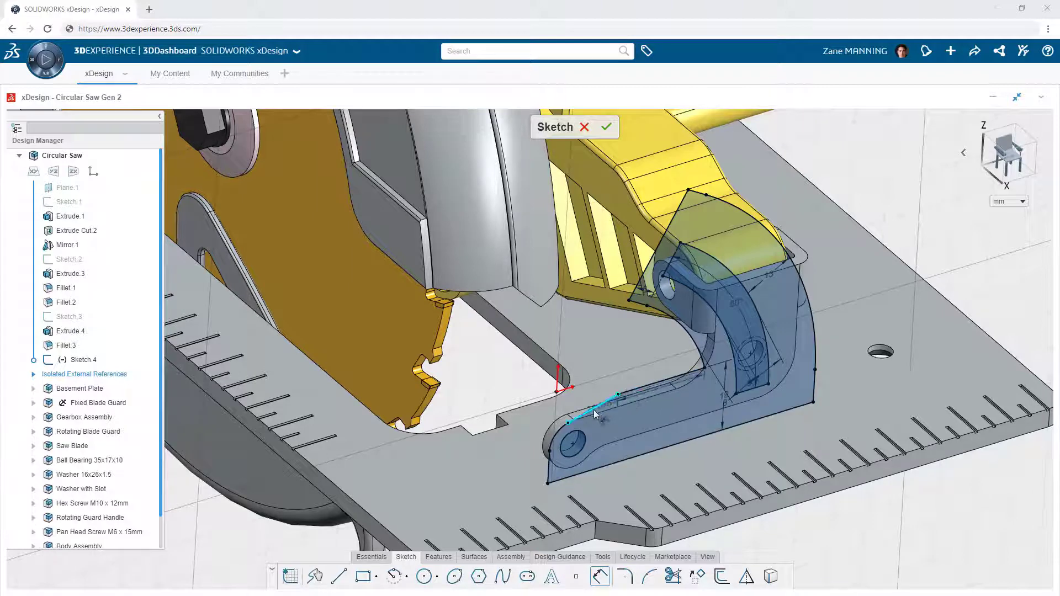
click(506, 442)
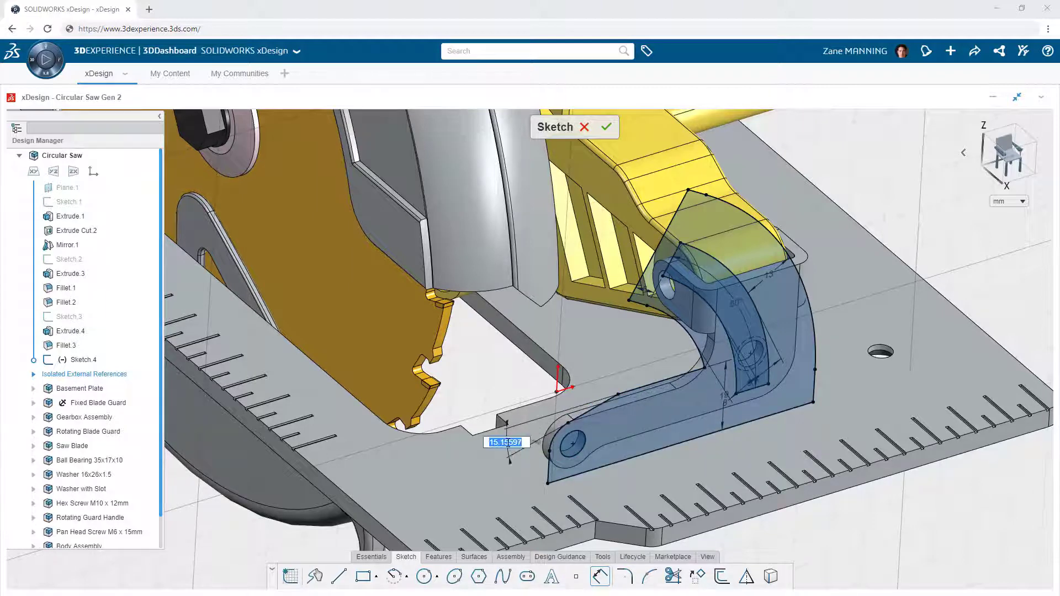
Extrude the finished sketch 6 mm as a new solid body.
click(439, 558)
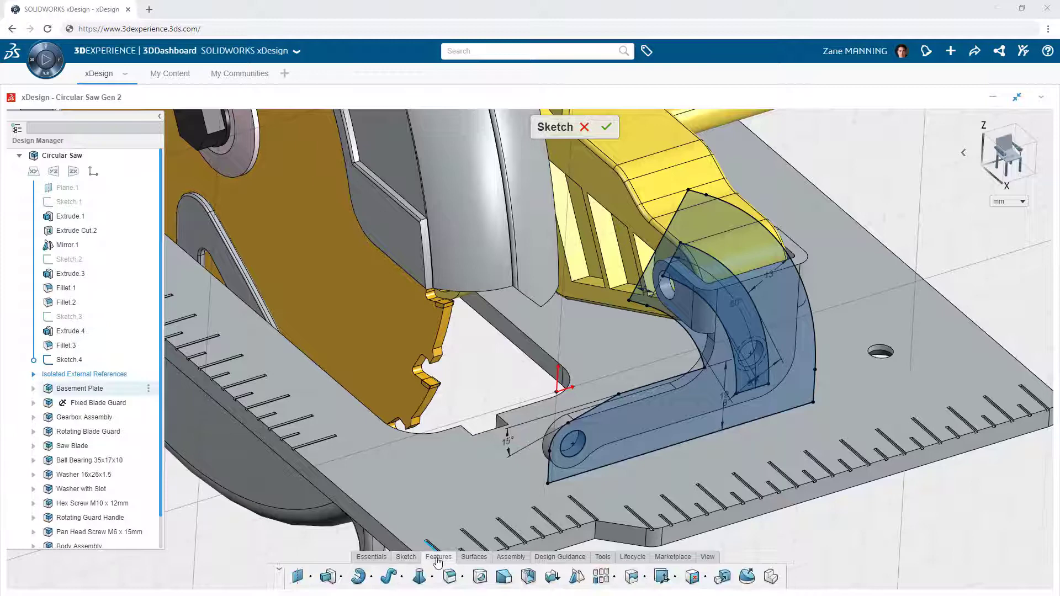
click(328, 577)
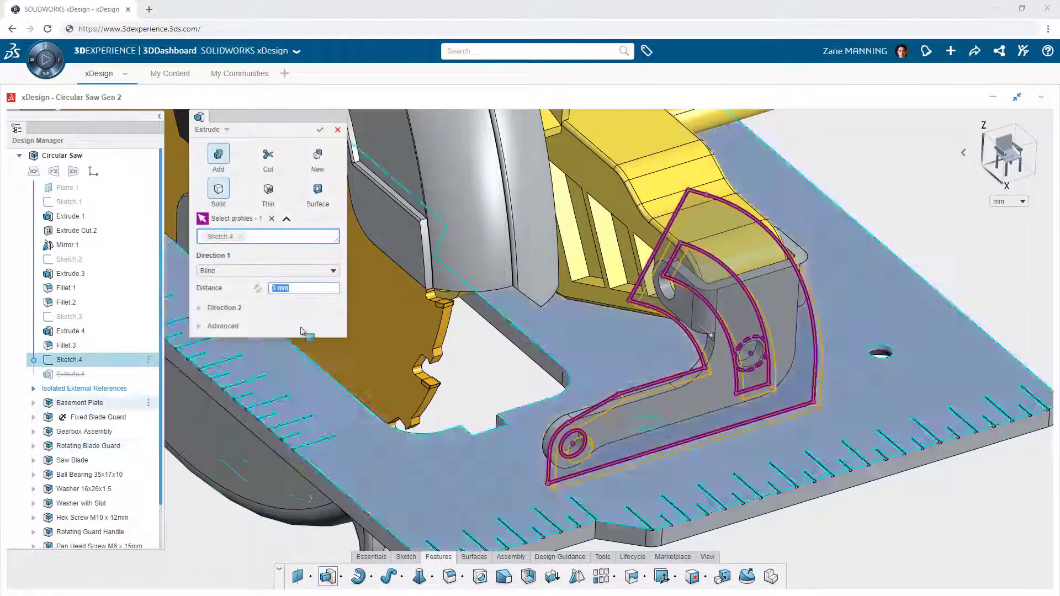
click(318, 163)
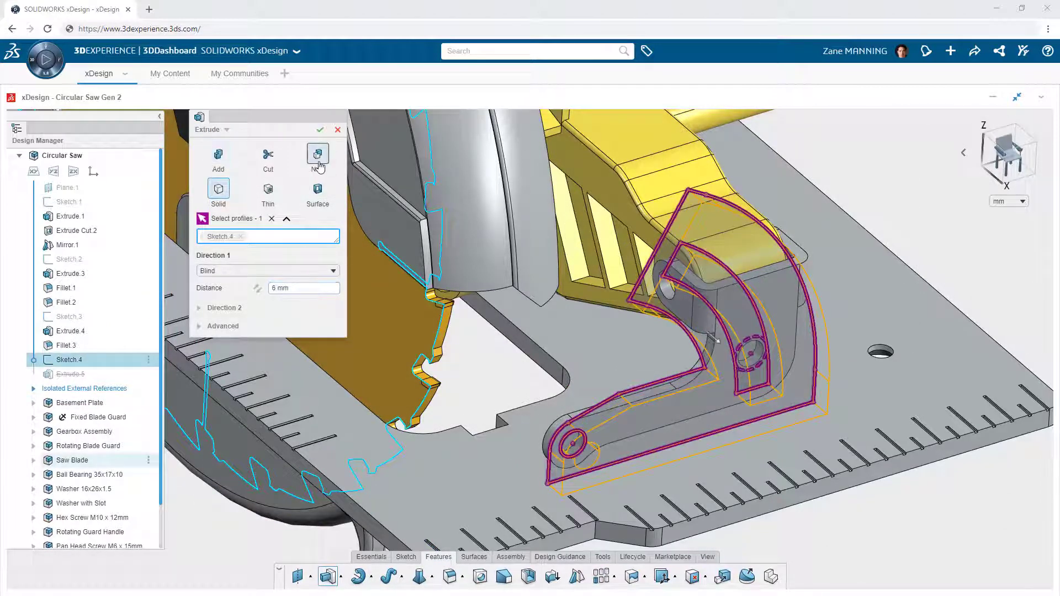
click(320, 130)
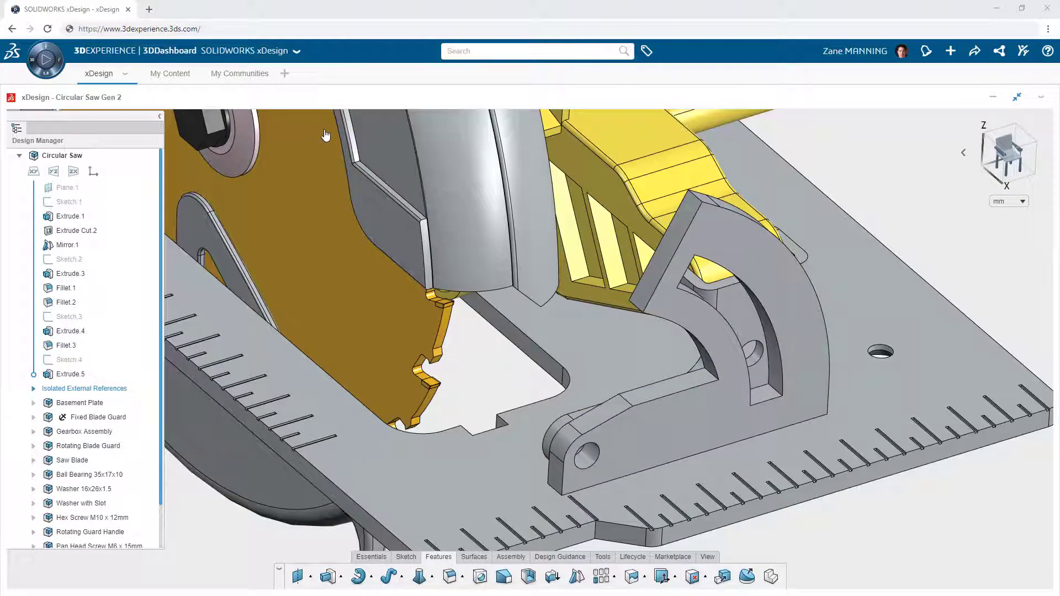
Show Sketch.4 and set up a thin extrude of its curved slot profile with 2 mm thickness in the reversed direction.
click(69, 360)
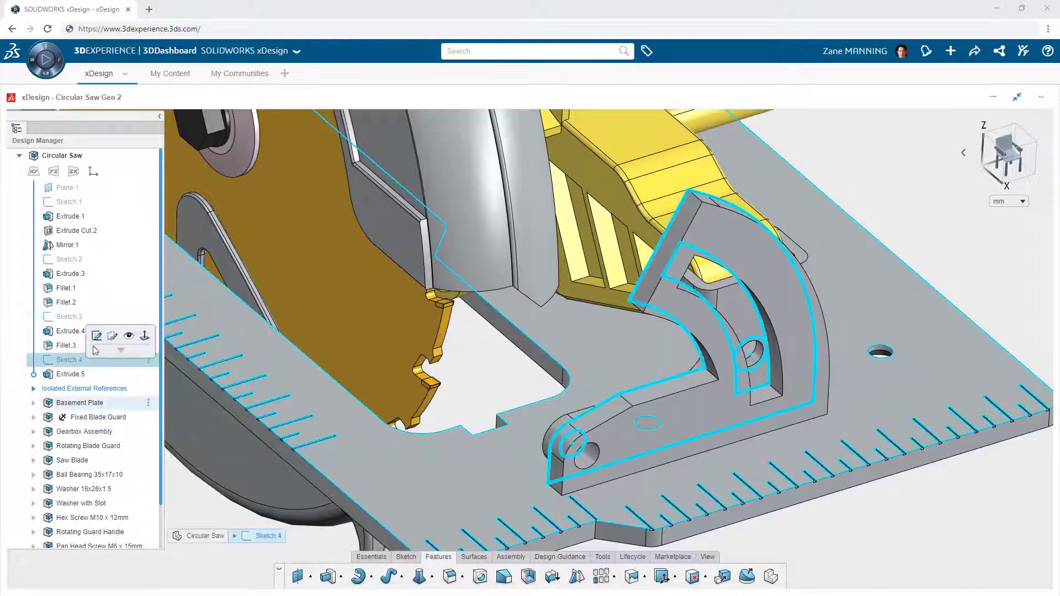
click(127, 336)
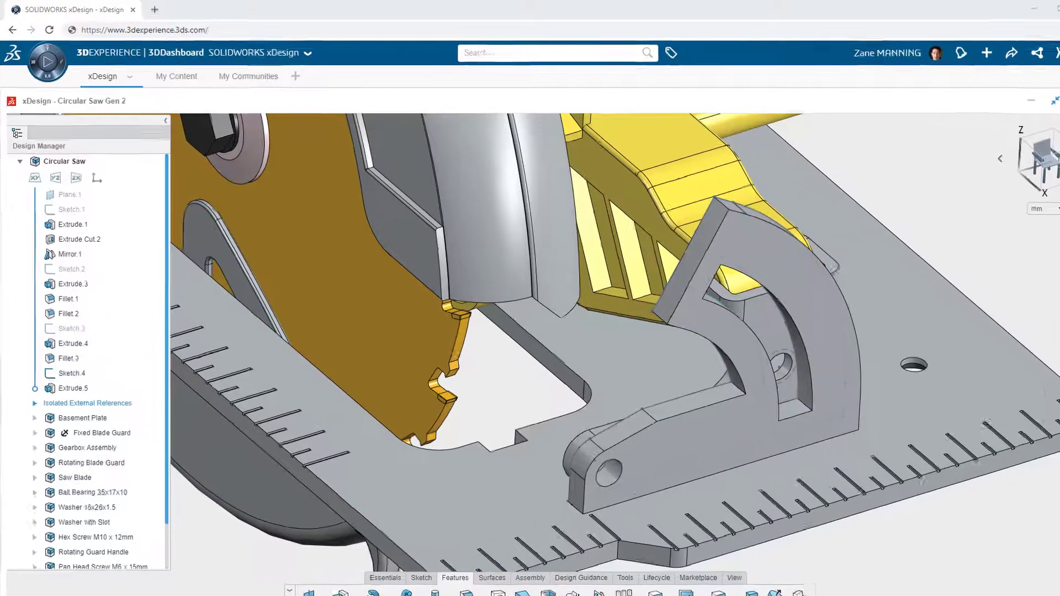
click(309, 592)
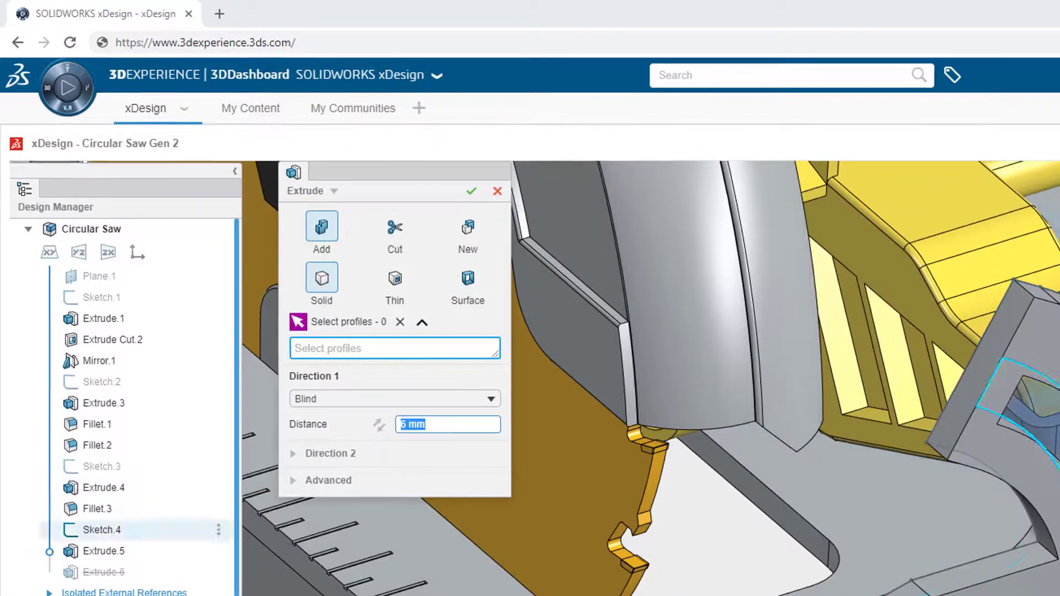
click(102, 530)
click(395, 278)
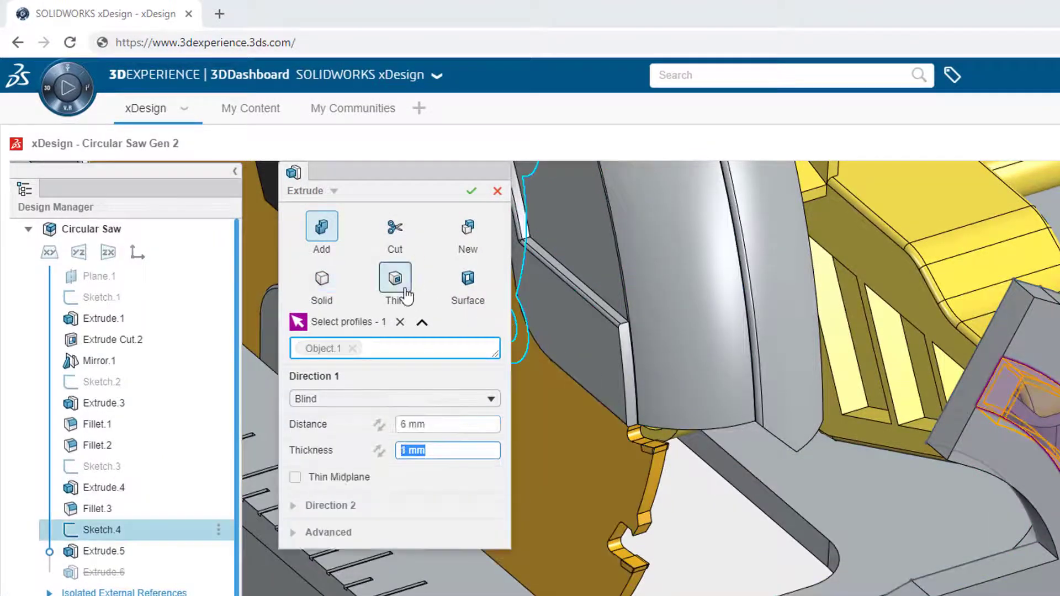
text(2)
key(Return)
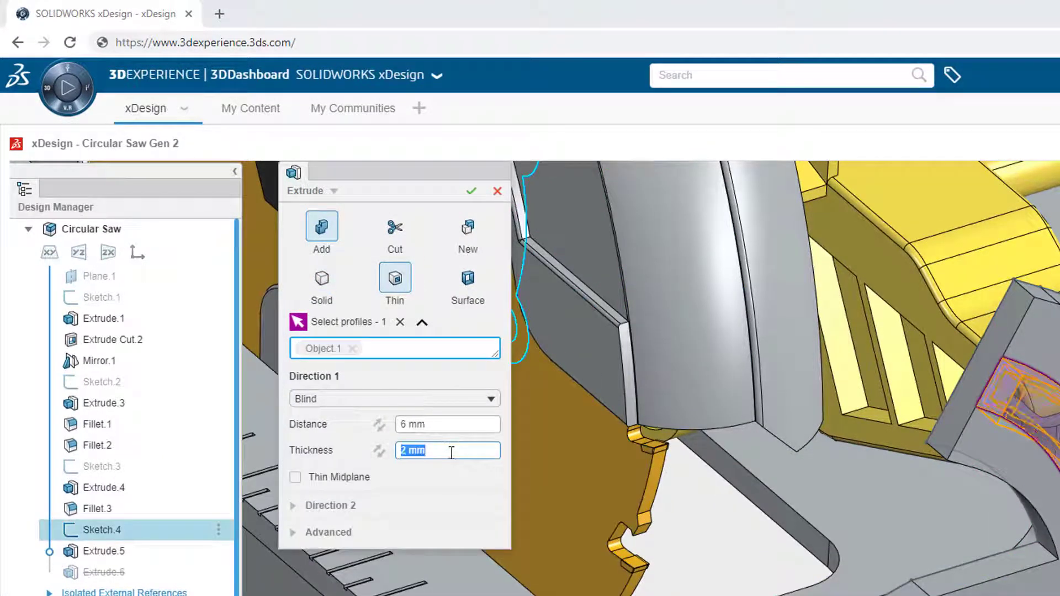
click(380, 450)
Set the thin extrude to end Up To Geometry at the new bracket's front face with a reversed 1 mm offset.
click(379, 401)
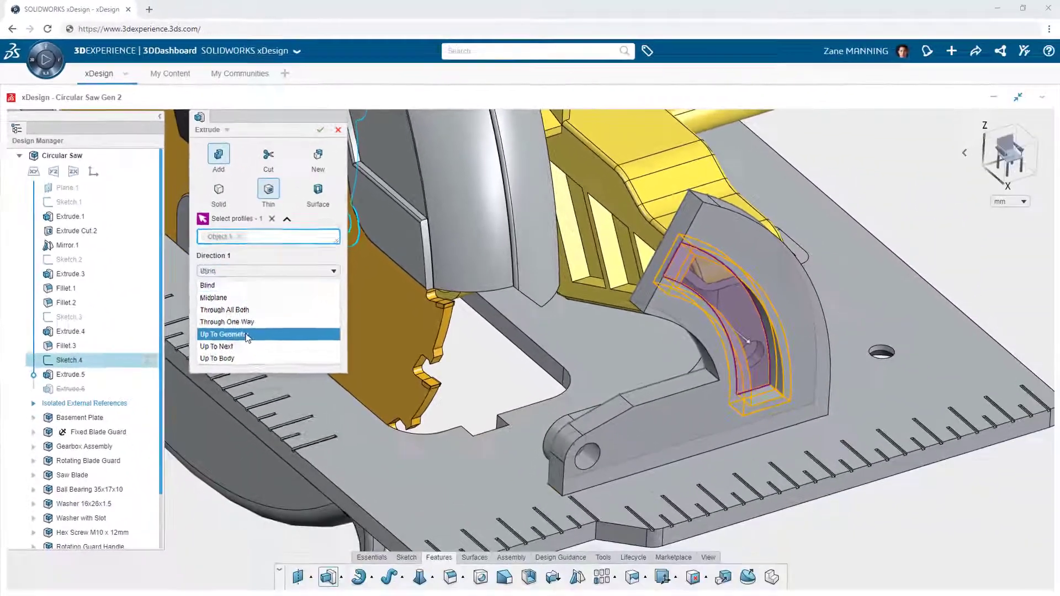
click(353, 486)
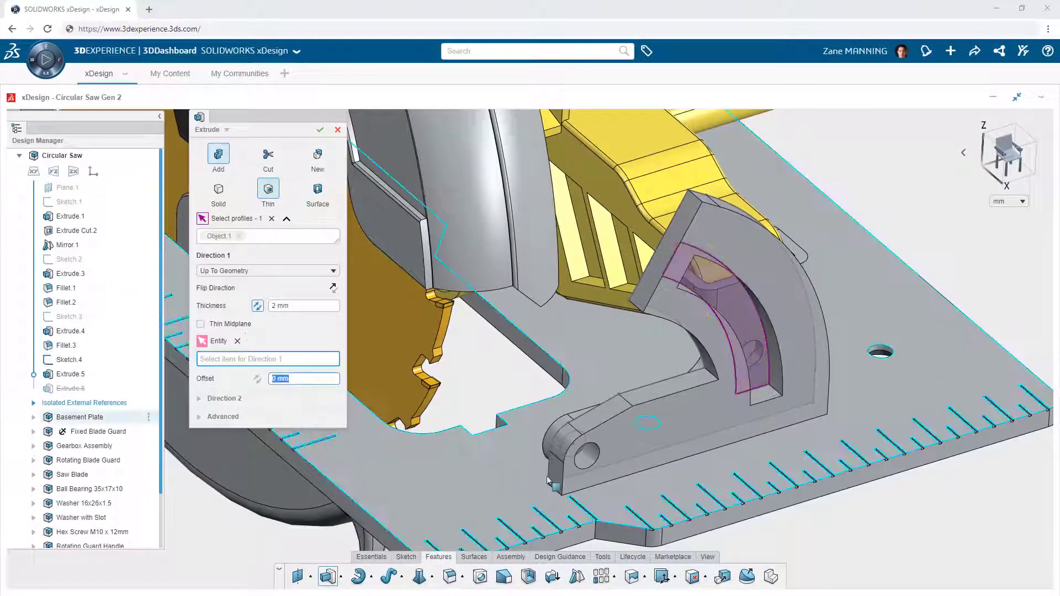
click(635, 422)
text(1)
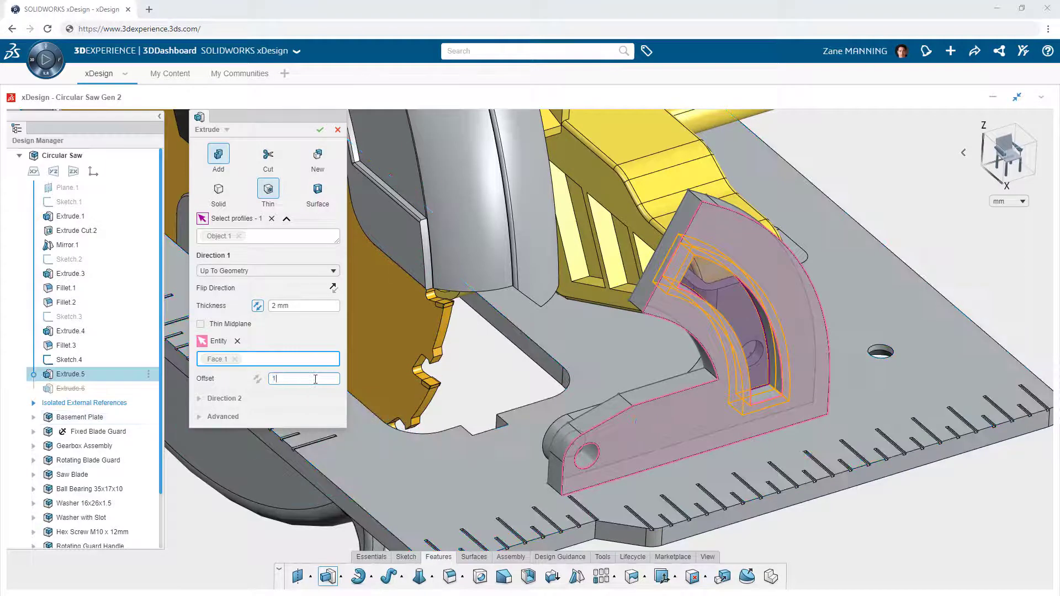
key(Return)
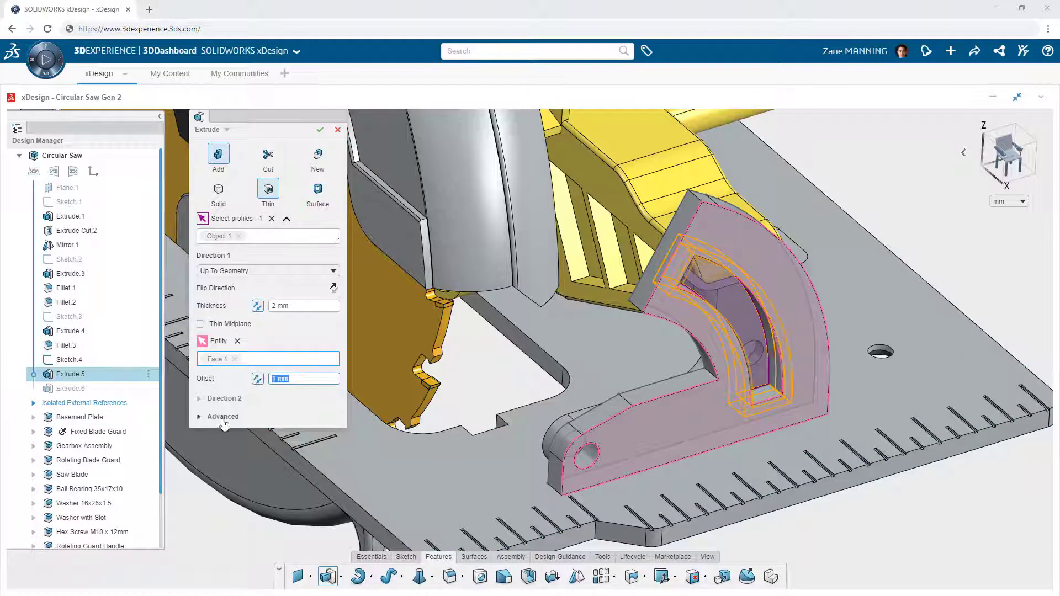
Turn off Auto Merge, choose the new bracket as the body to merge with and complete the thin extrude.
click(222, 417)
click(201, 511)
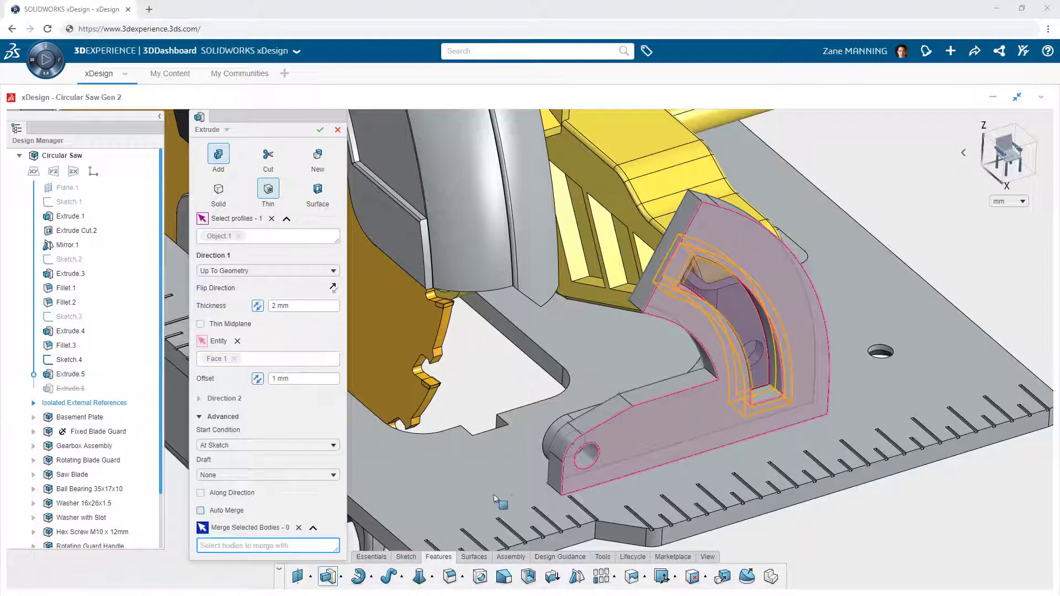
click(585, 487)
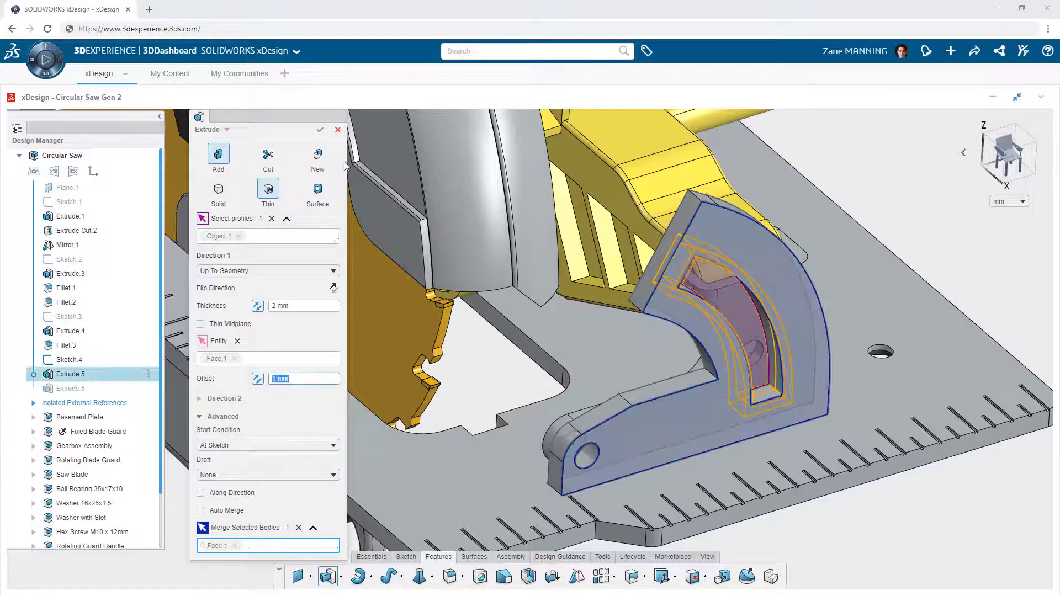
click(320, 129)
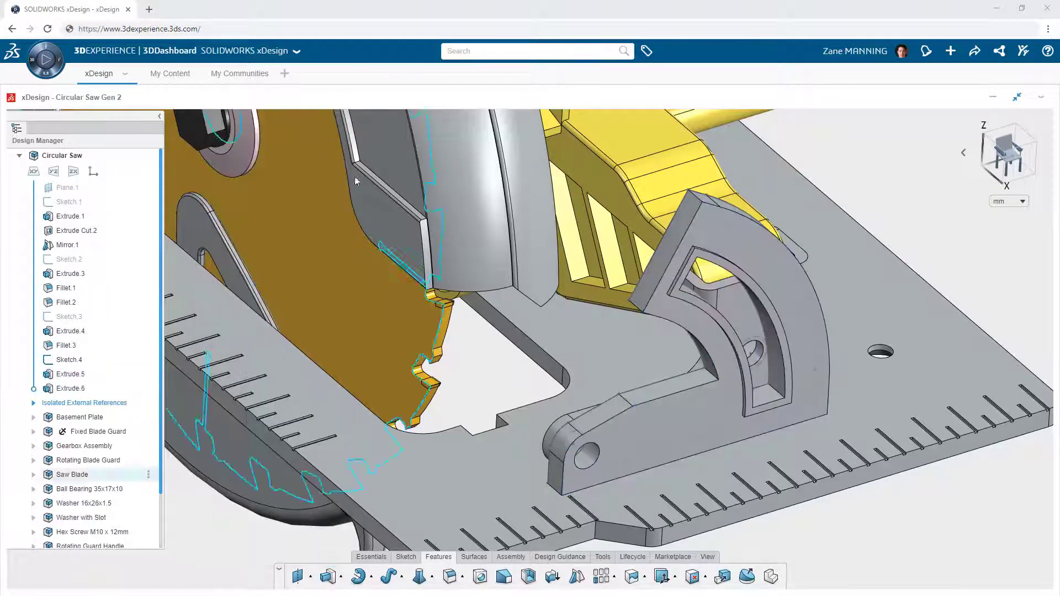
Hide Sketch.4 and fillet the bracket's inner corner edges between the arm and the curved section.
click(670, 446)
click(715, 392)
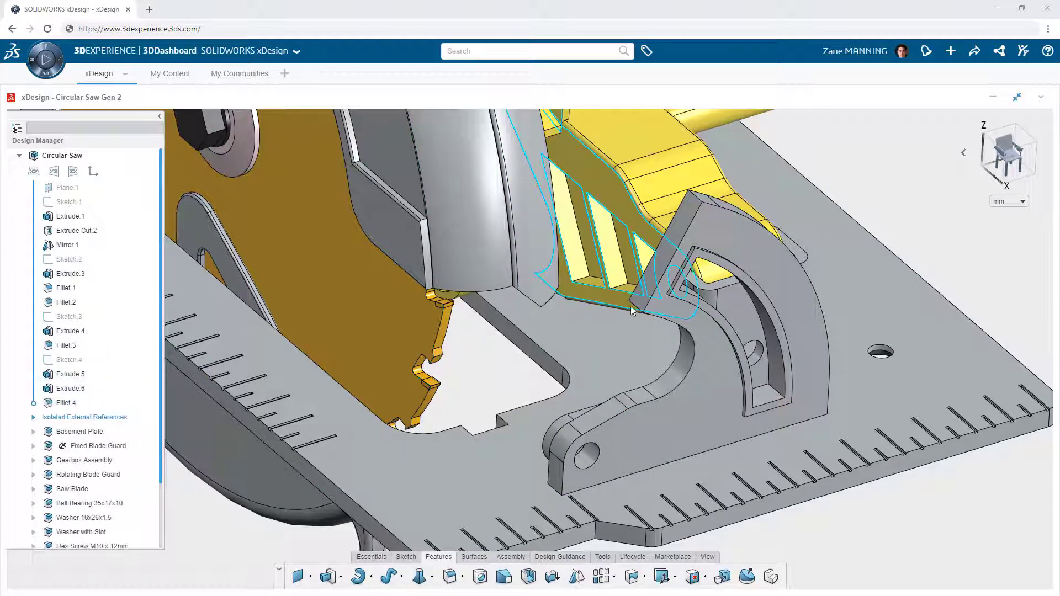
Chamfer the two corner edges at the curved section's free end, switching the feature to a constant-radius fillet before applying it.
click(635, 306)
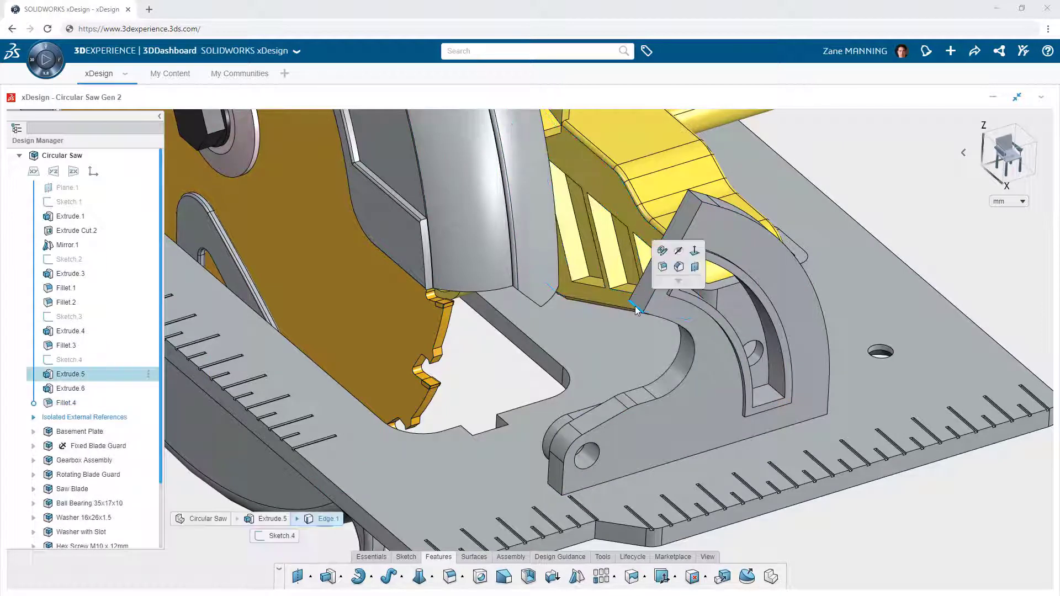
click(678, 267)
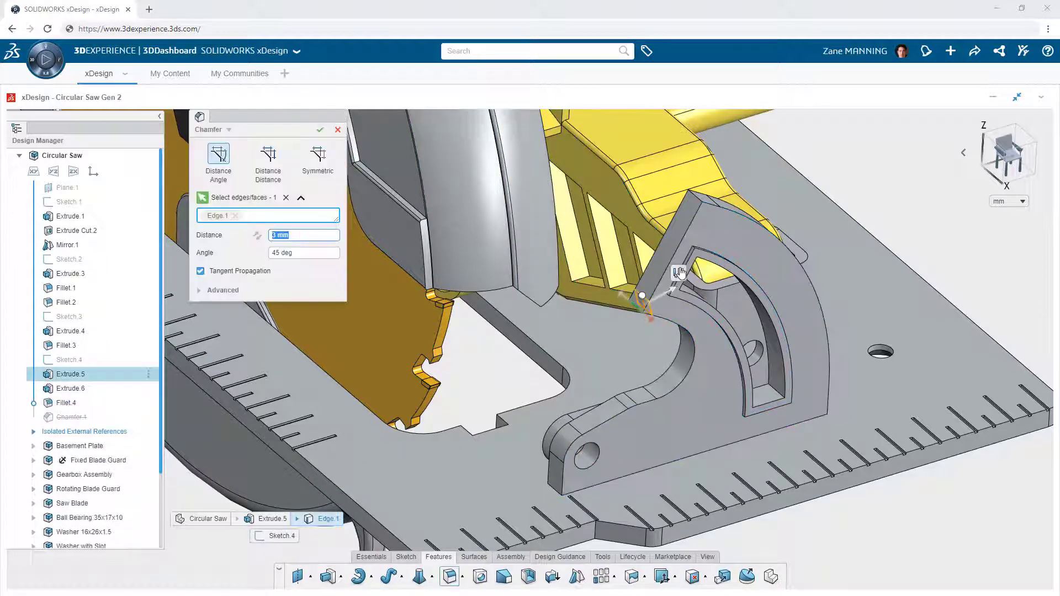
click(699, 206)
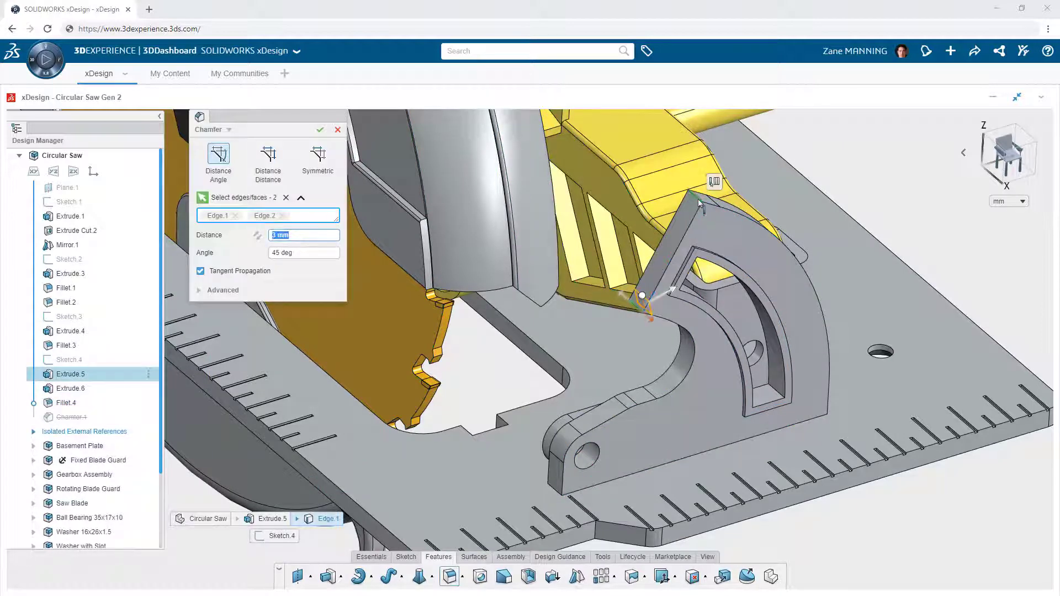
click(220, 132)
click(232, 160)
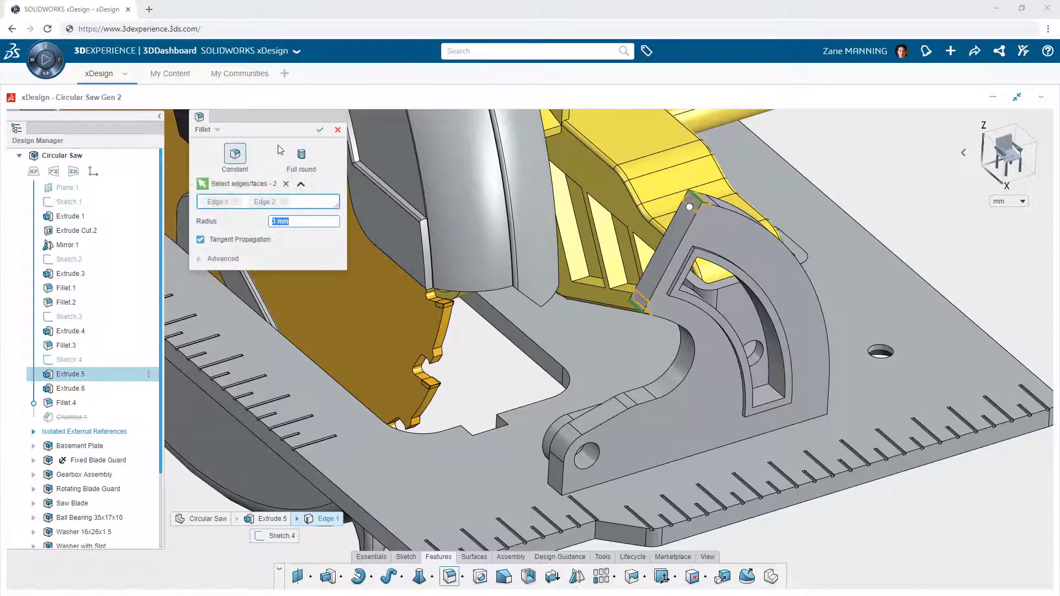
click(320, 130)
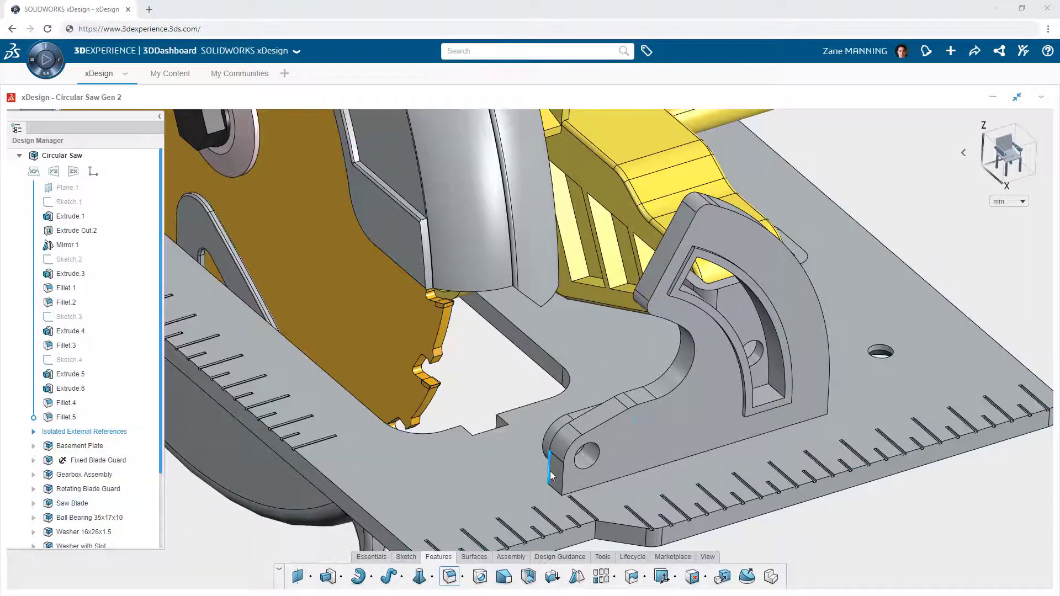
Fillet the bracket's front and back outer edge chains with a 1 mm radius, using tangent propagation.
click(556, 455)
click(577, 432)
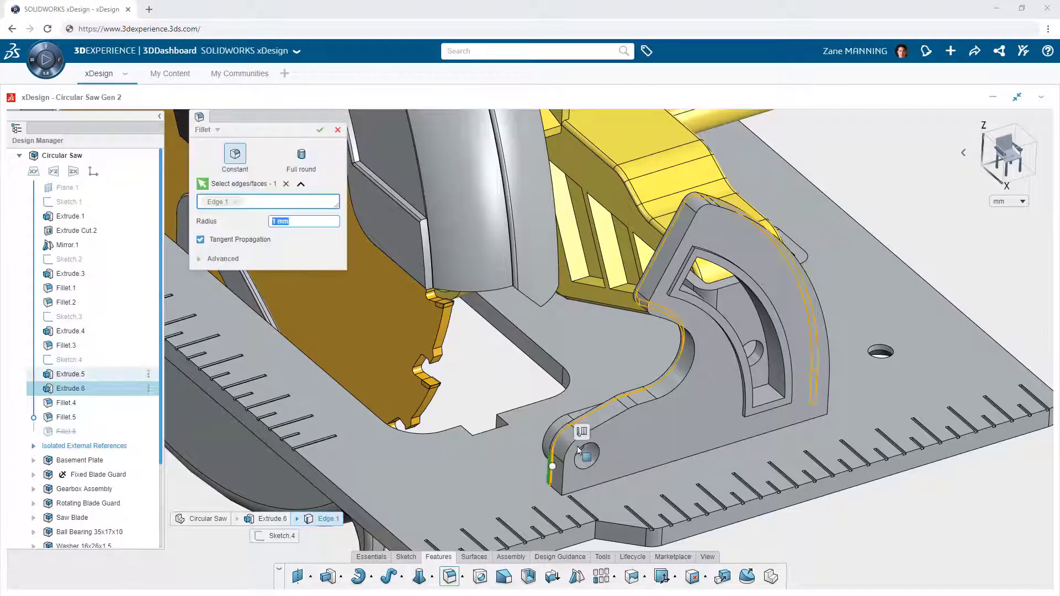
click(561, 479)
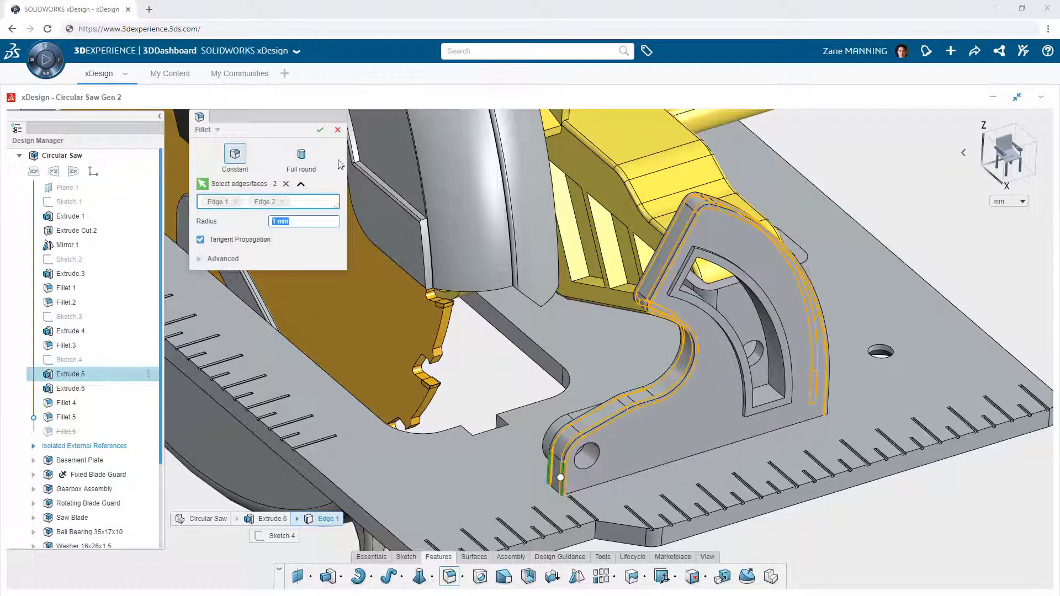
click(320, 130)
Edit Fillet.6 on the bracket's outer edge chains and convert it to a symmetric chamfer.
click(69, 431)
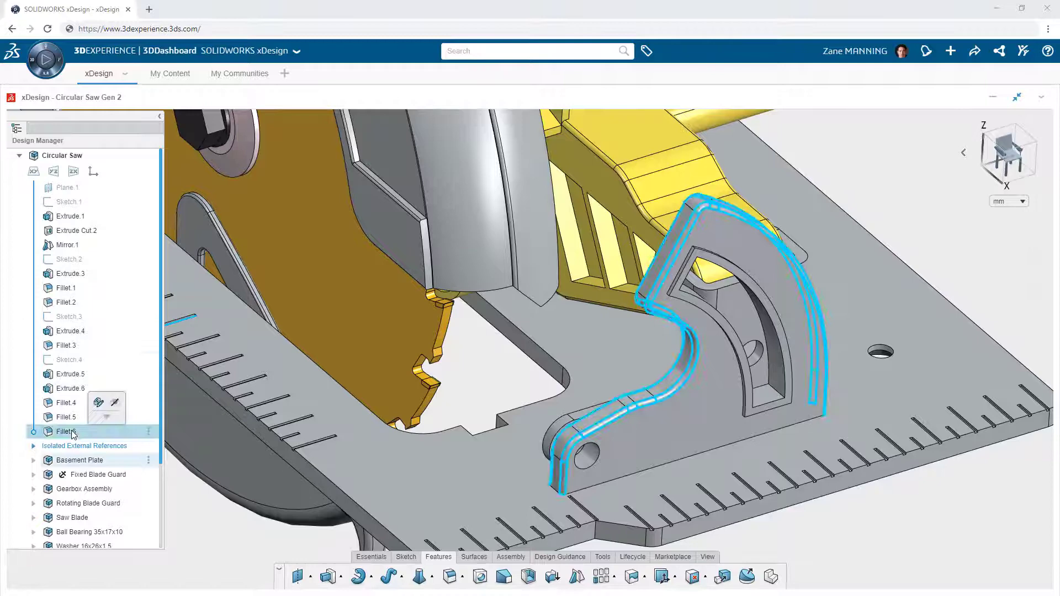
click(97, 408)
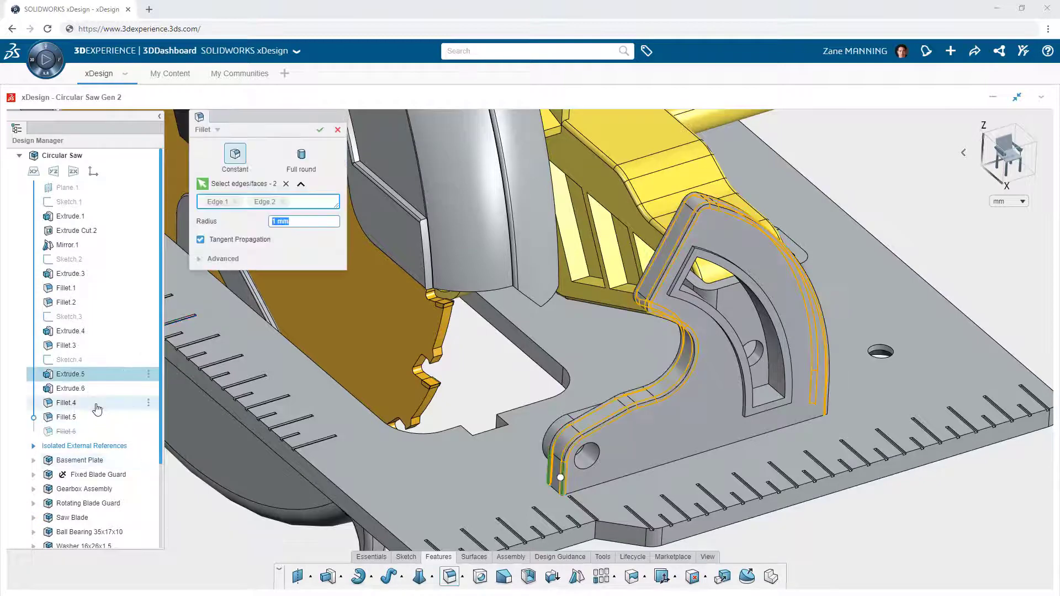
click(204, 131)
click(300, 159)
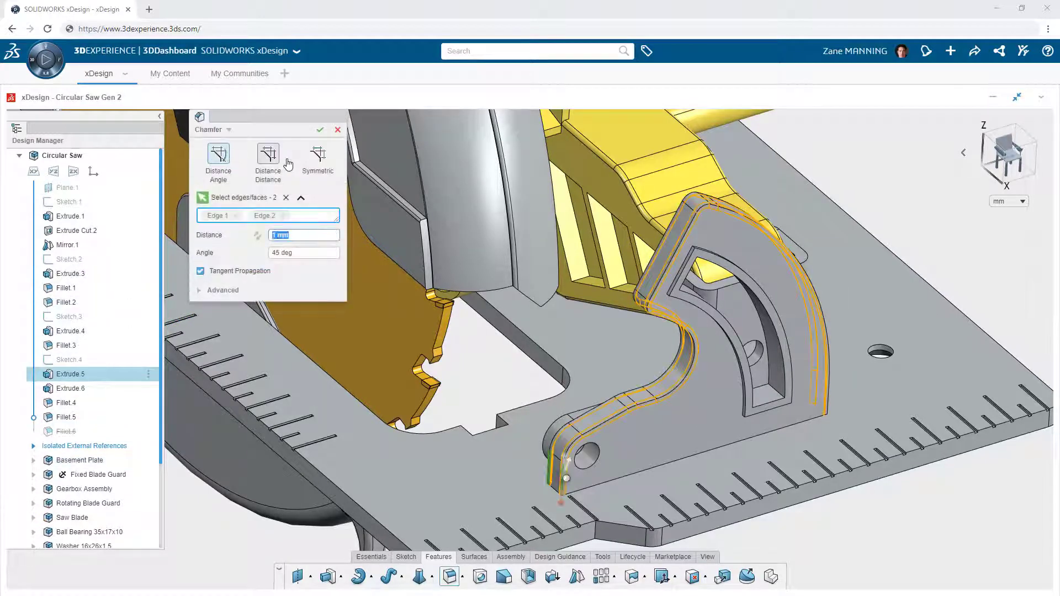
click(314, 157)
click(319, 131)
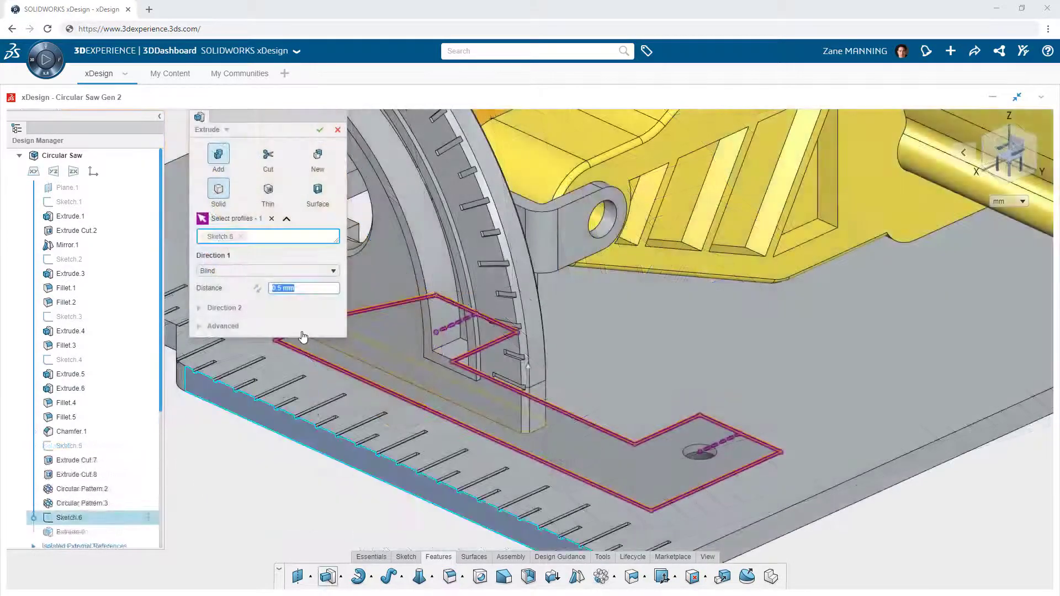
Set the Sketch.6 base extrude to a 6 mm distance and apply a draft in Direction 1.
text(6)
key(Return)
click(223, 326)
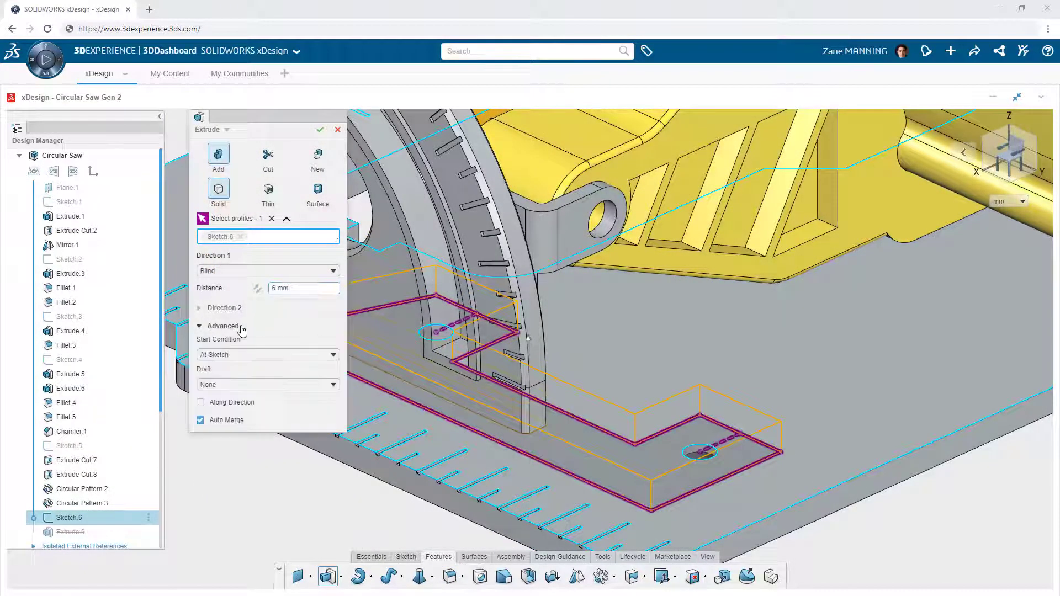
click(260, 385)
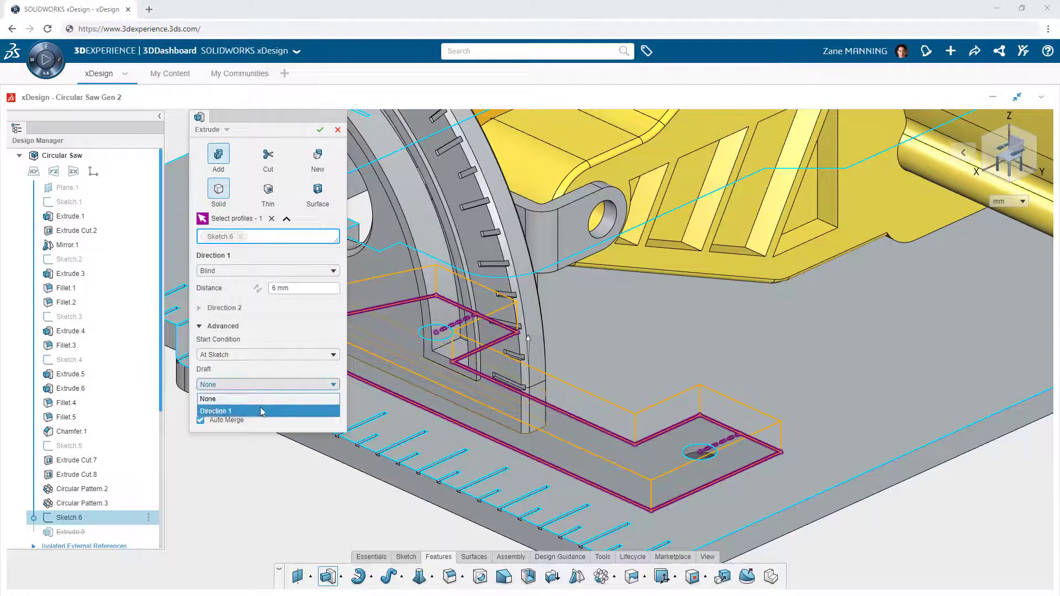
click(263, 408)
Turn off Auto Merge, choose the slotted bracket as the body to merge with and complete the base extrude.
click(201, 437)
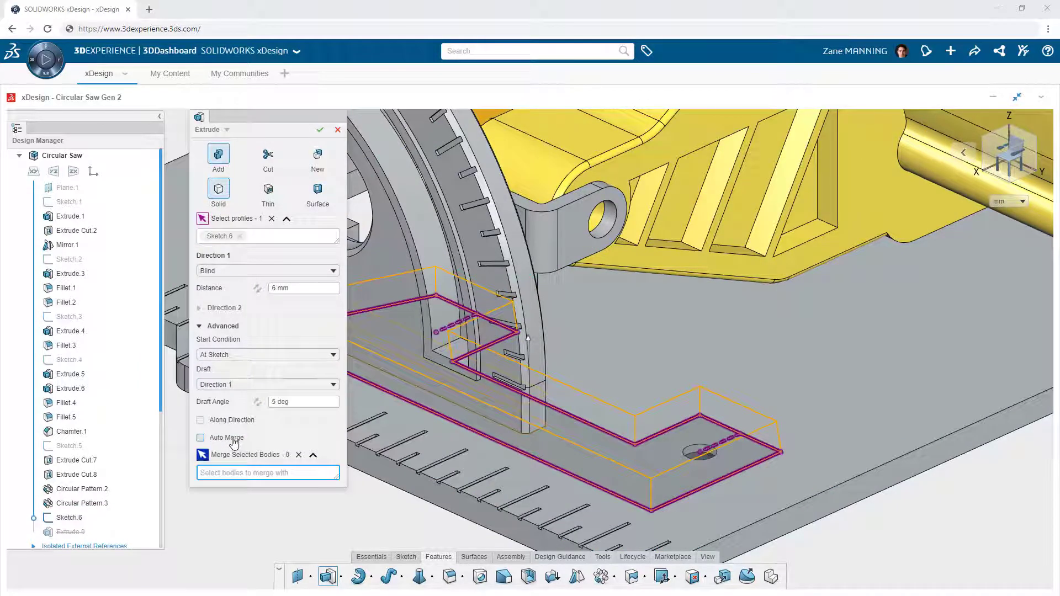
click(394, 301)
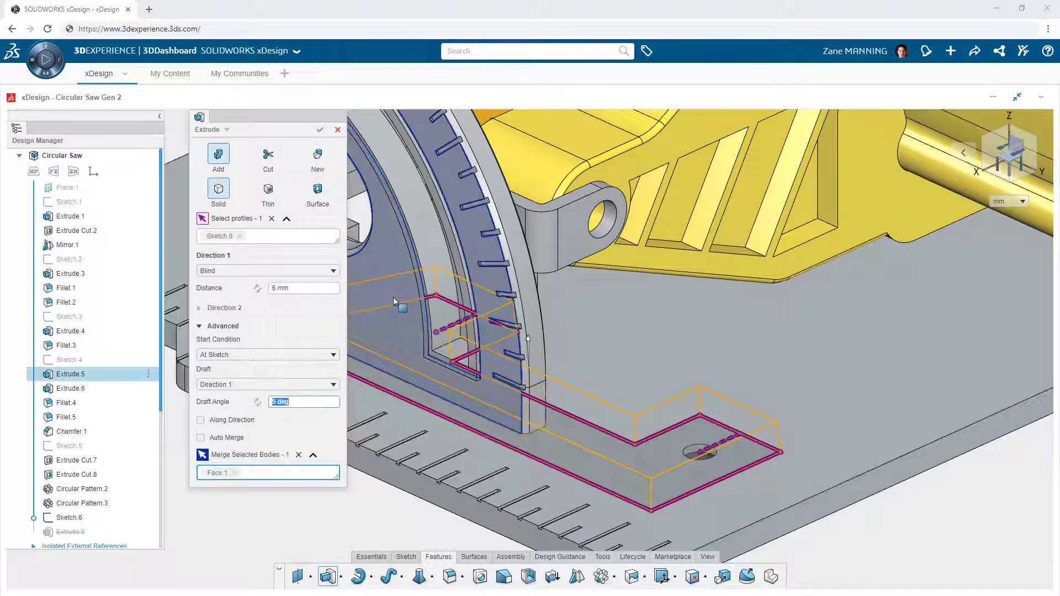
click(320, 131)
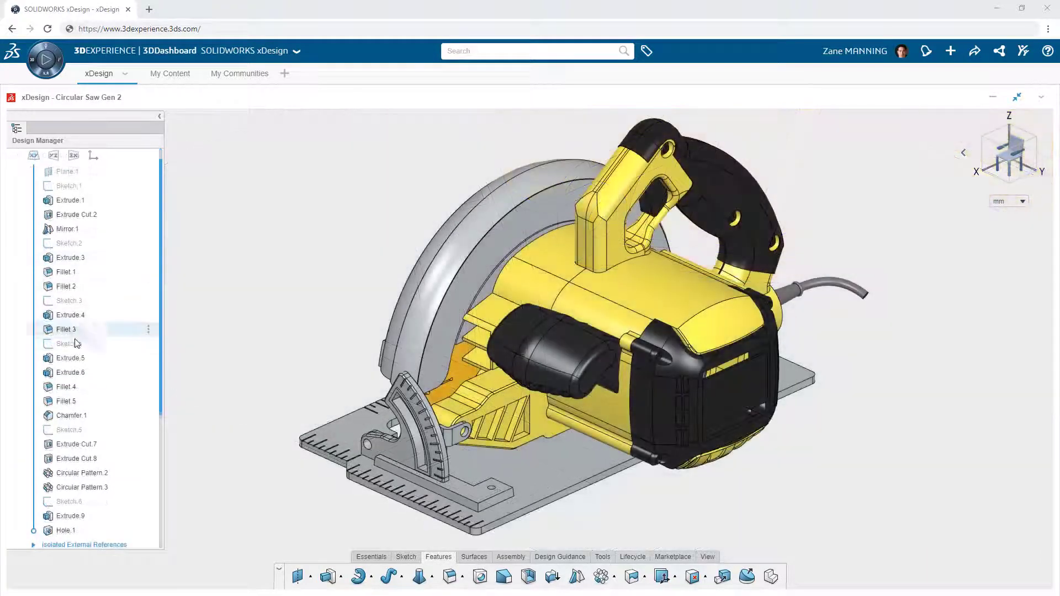
Make a component named Angle Bracket from the features Sketch.4 through Hole.1.
click(77, 343)
shift+click(65, 530)
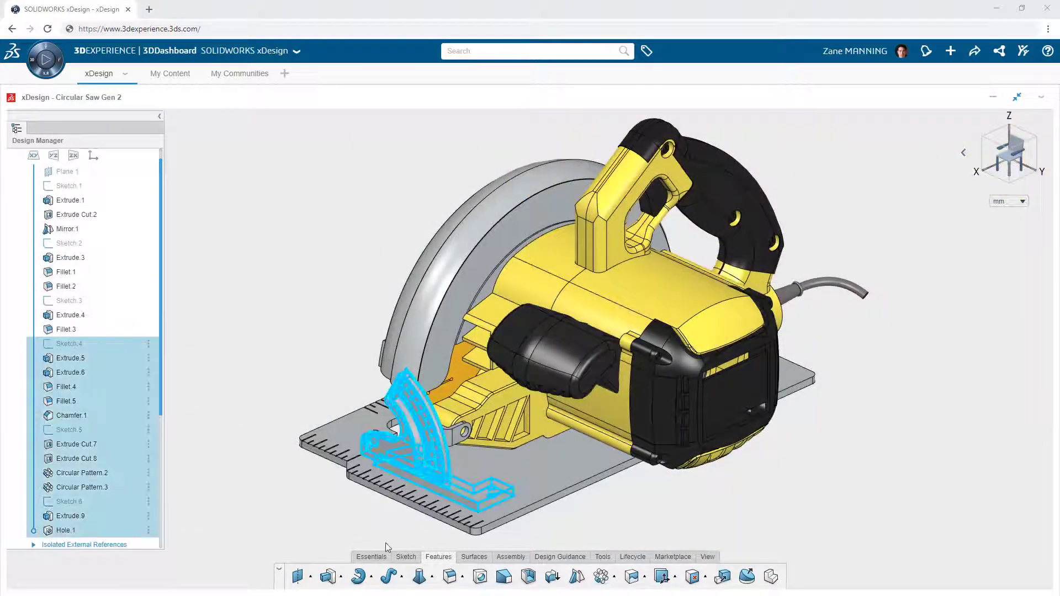
click(509, 558)
click(466, 577)
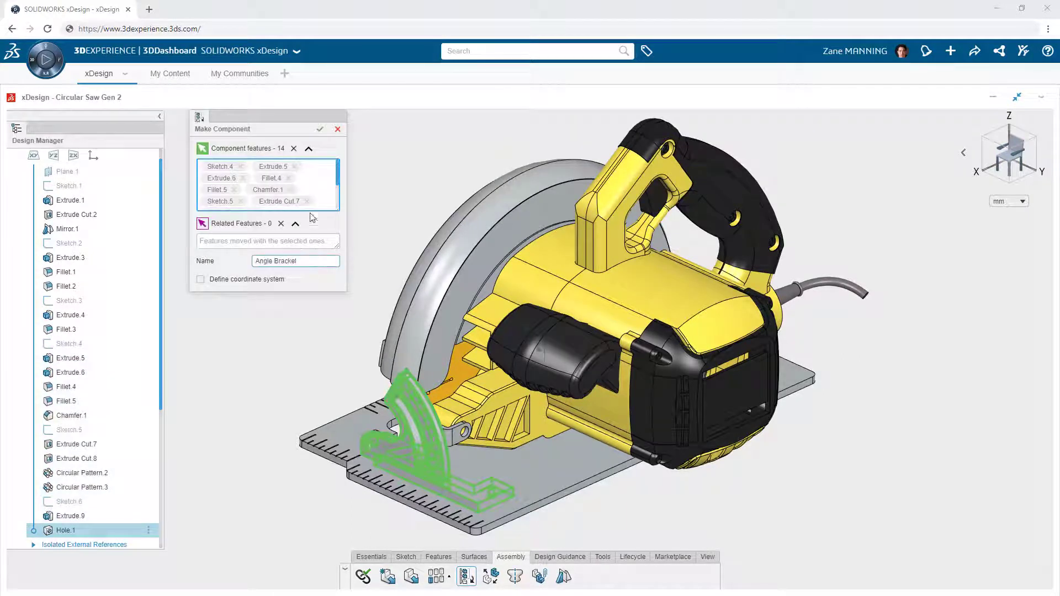
click(317, 134)
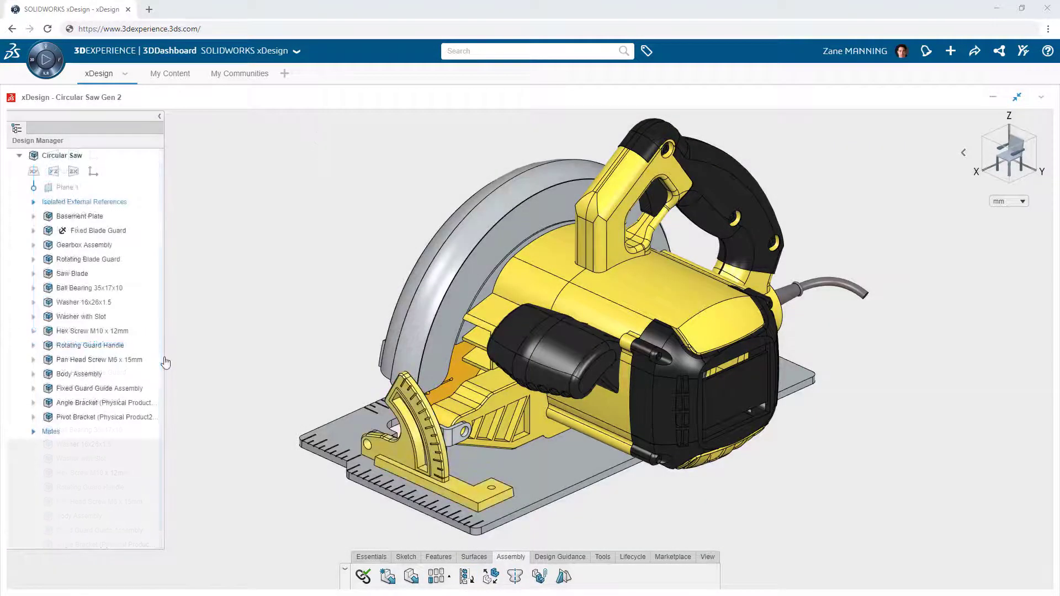
Expand the Angle Bracket component to show its features and make it the active component for editing.
click(34, 402)
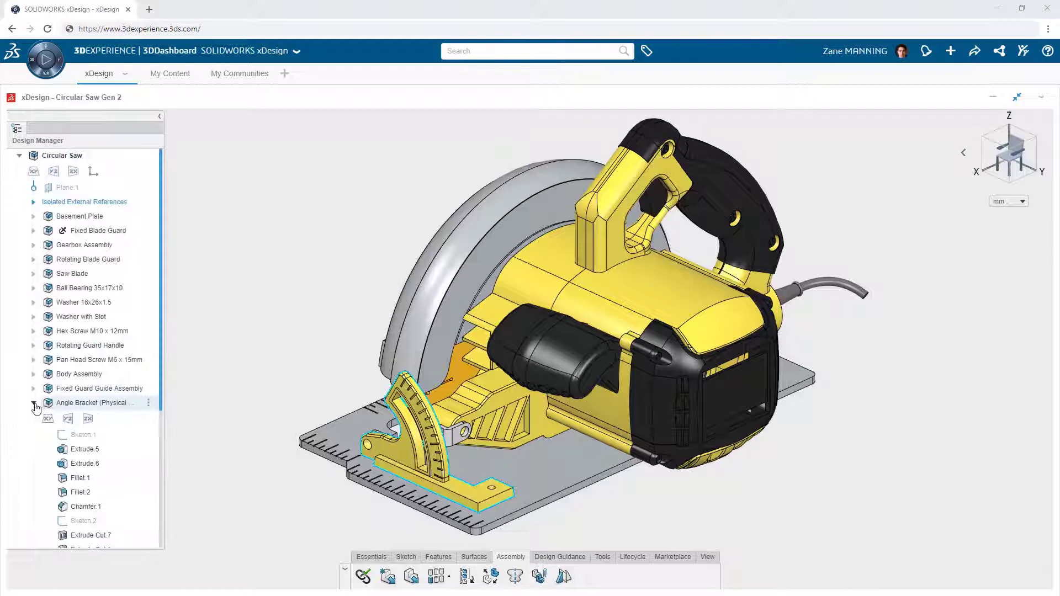
drag(160, 302, 160, 407)
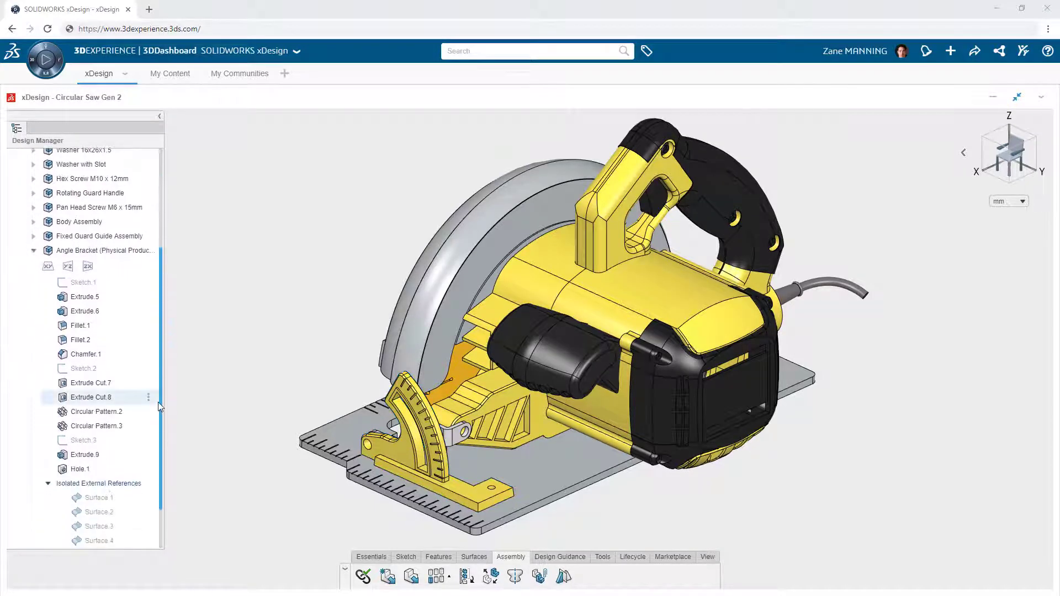
click(100, 252)
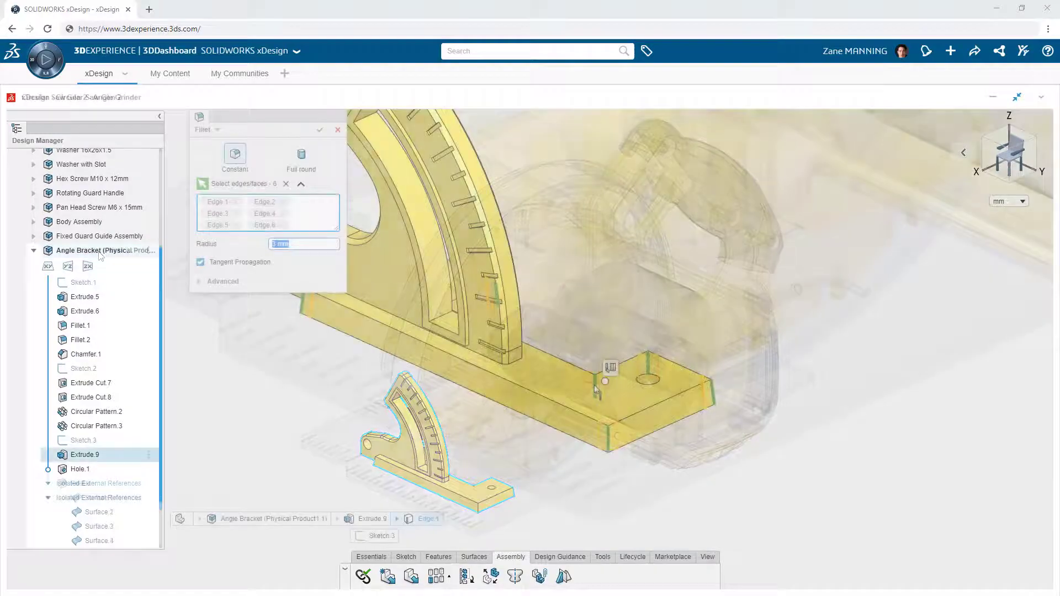
Add the remaining inner and outer vertical corner edges of the bracket base's rear foot and complete the 3 mm constant-radius fillet.
scroll(596, 391, up, 5)
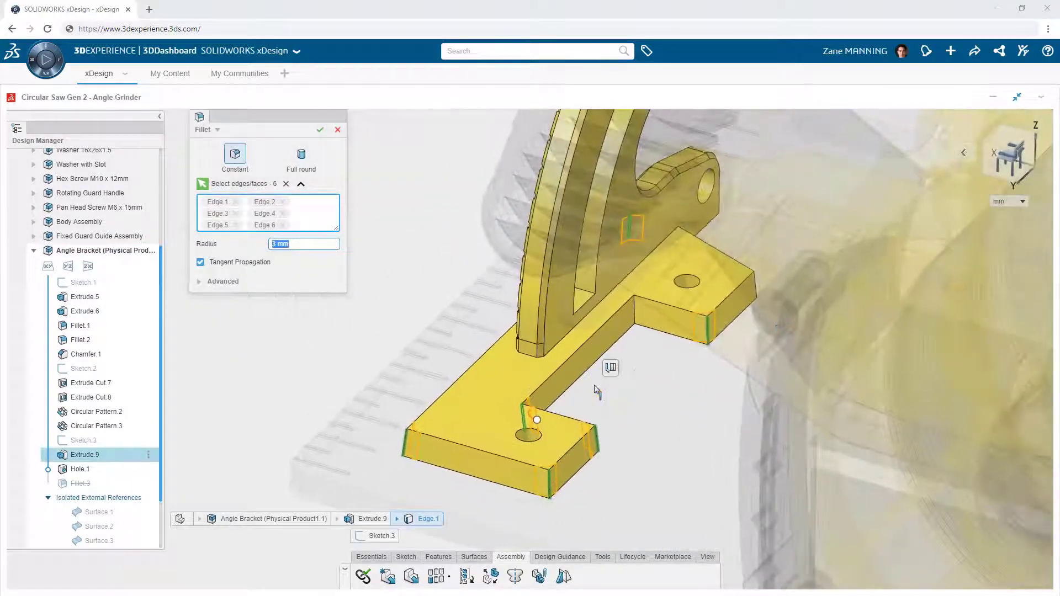
click(630, 316)
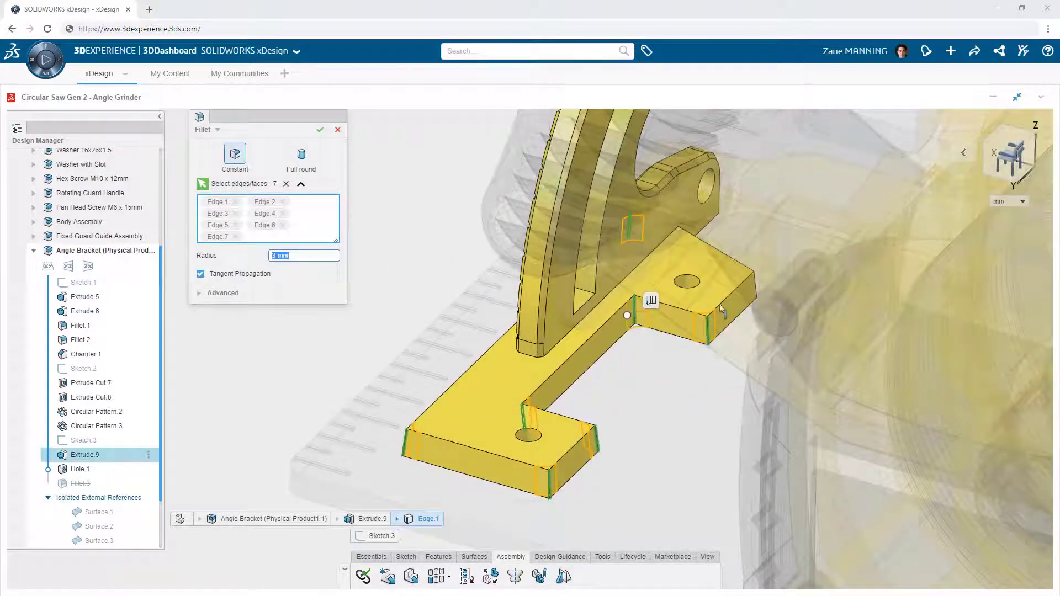
click(755, 286)
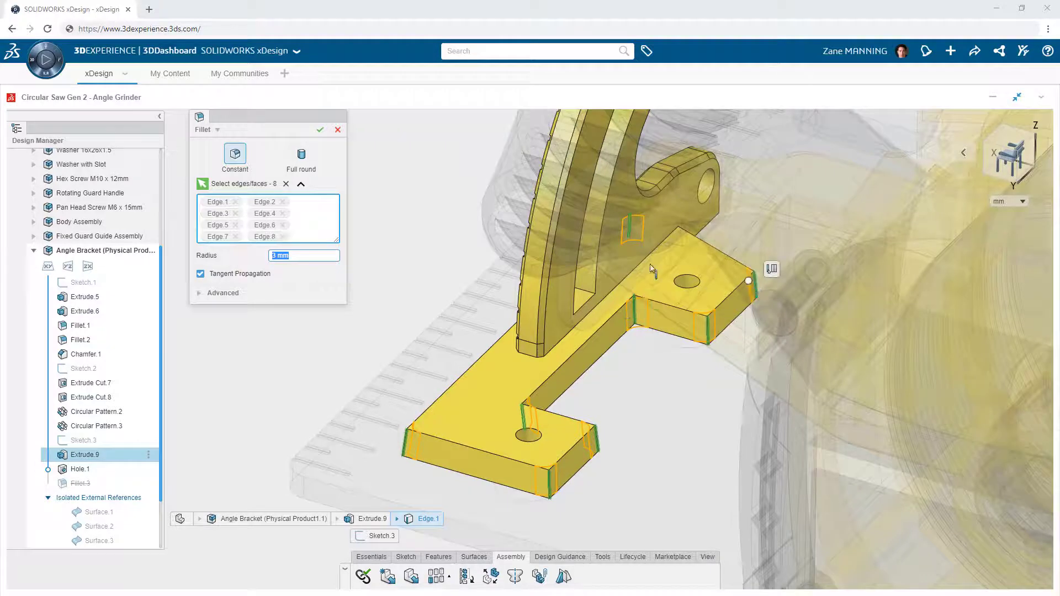
click(320, 130)
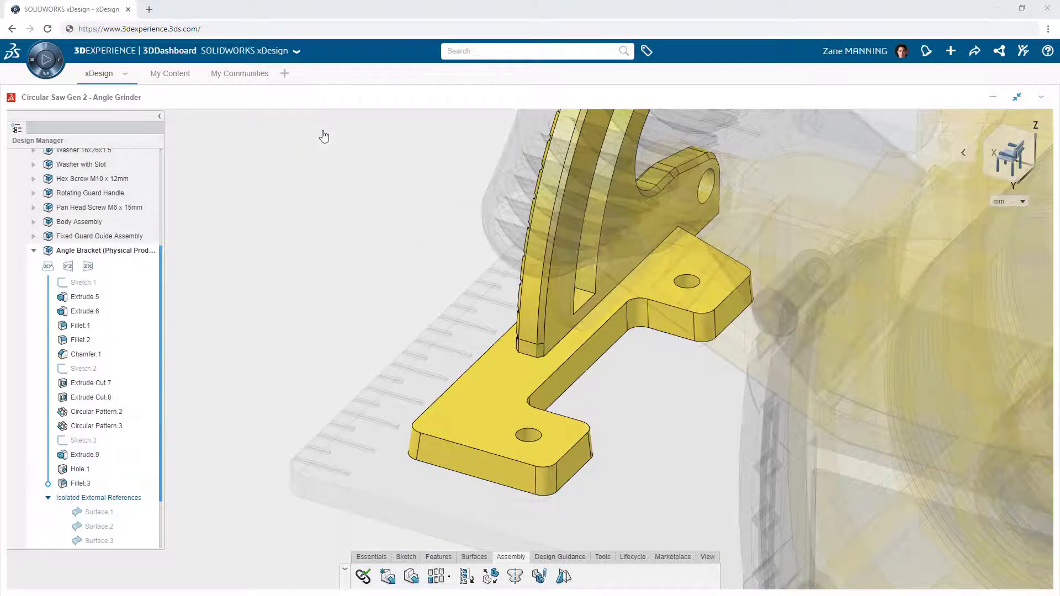